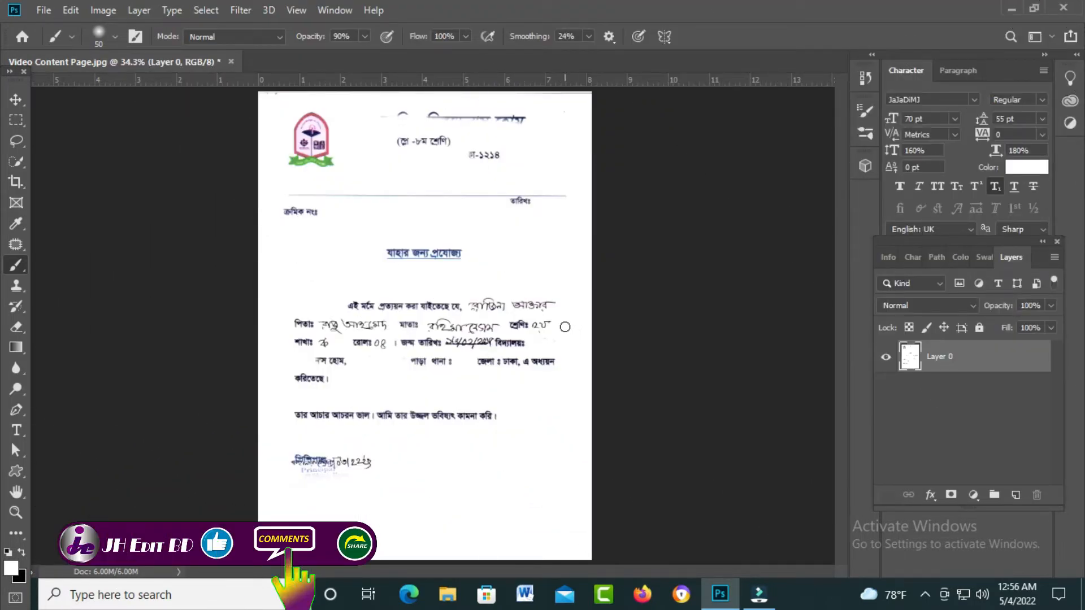
# - Copy a feathered blank paper patch and stretch it over the handwritten student name
pyautogui.scroll(3, 537, 346)
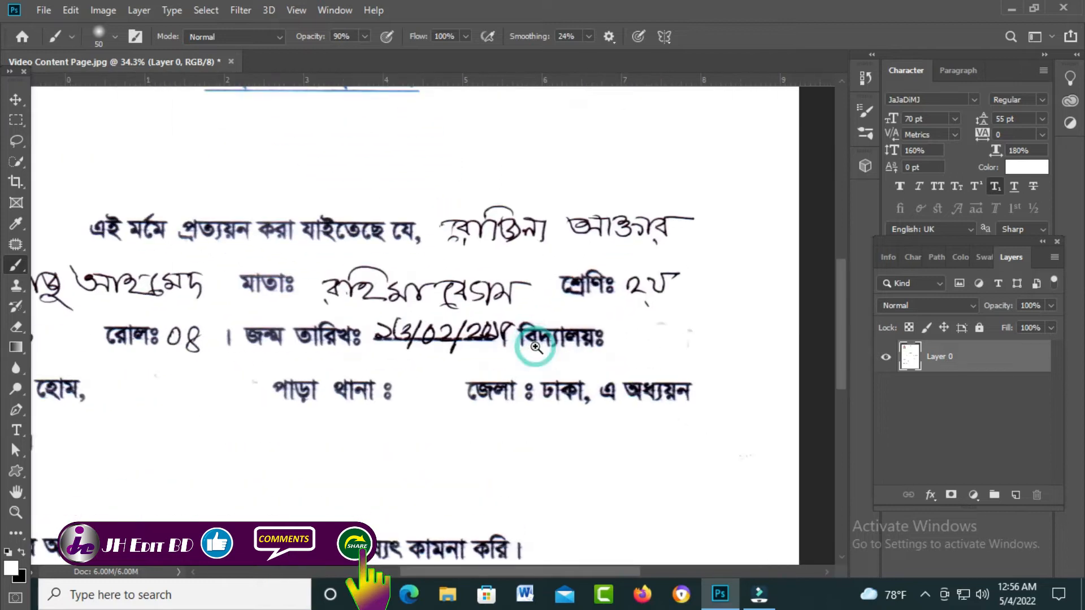
pyautogui.scroll(-1, 521, 346)
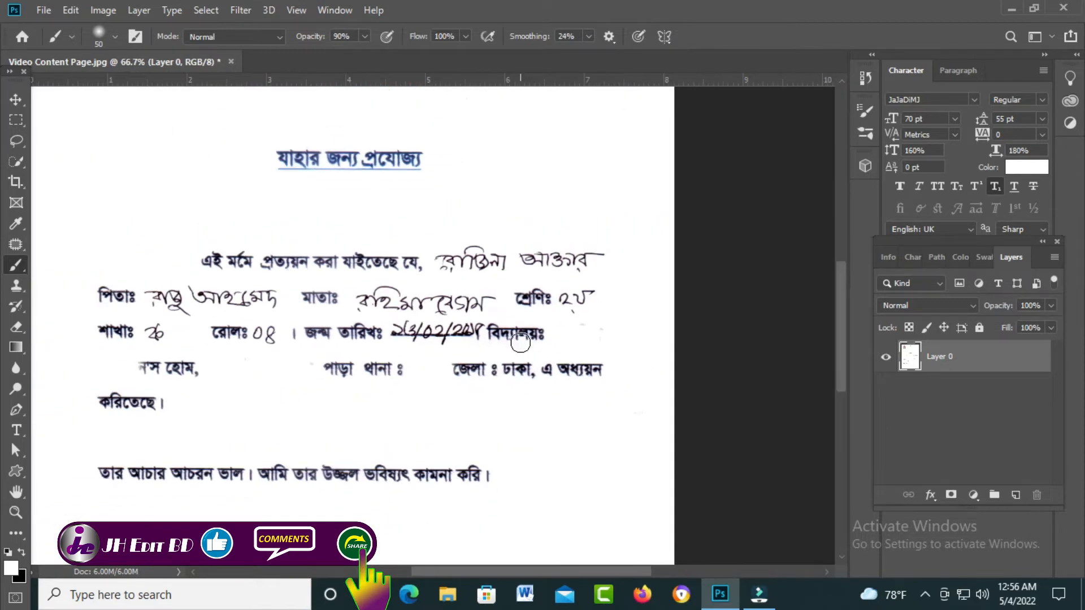
pyautogui.press('m')
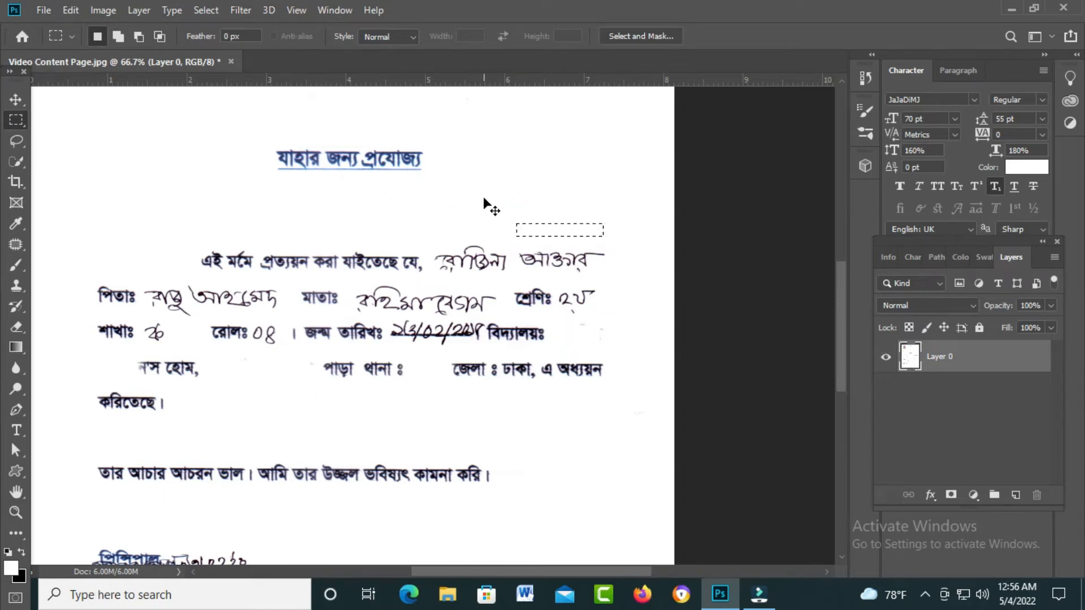
pyautogui.moveTo(450, 196); pyautogui.dragTo(645, 229)
pyautogui.hotkey('shift', 'F6')
pyautogui.press('Return')
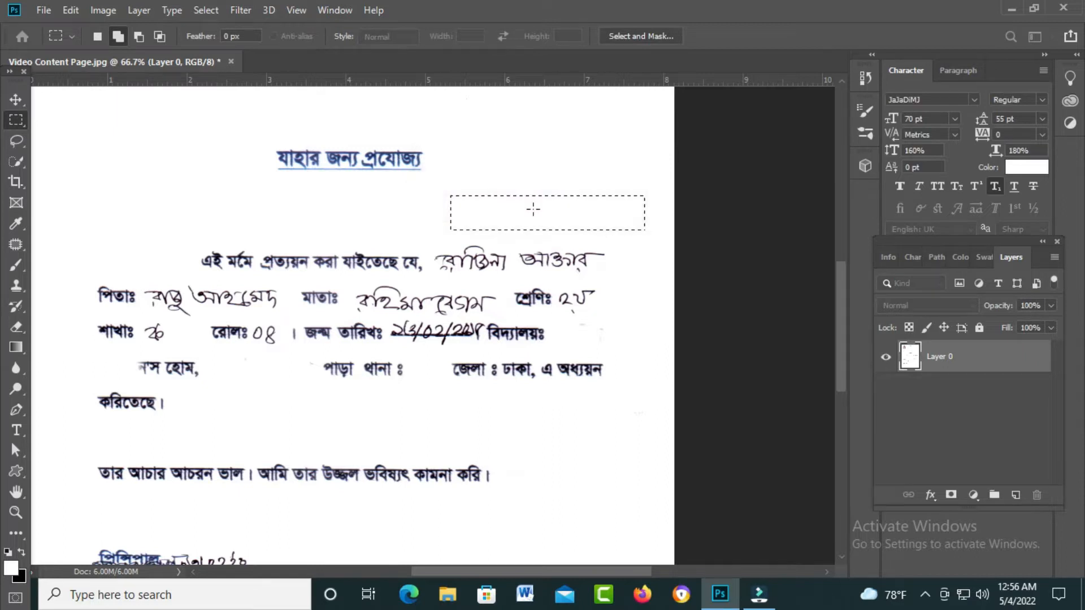
pyautogui.press('v')
pyautogui.moveTo(572, 211); pyautogui.dragTo(600, 265)
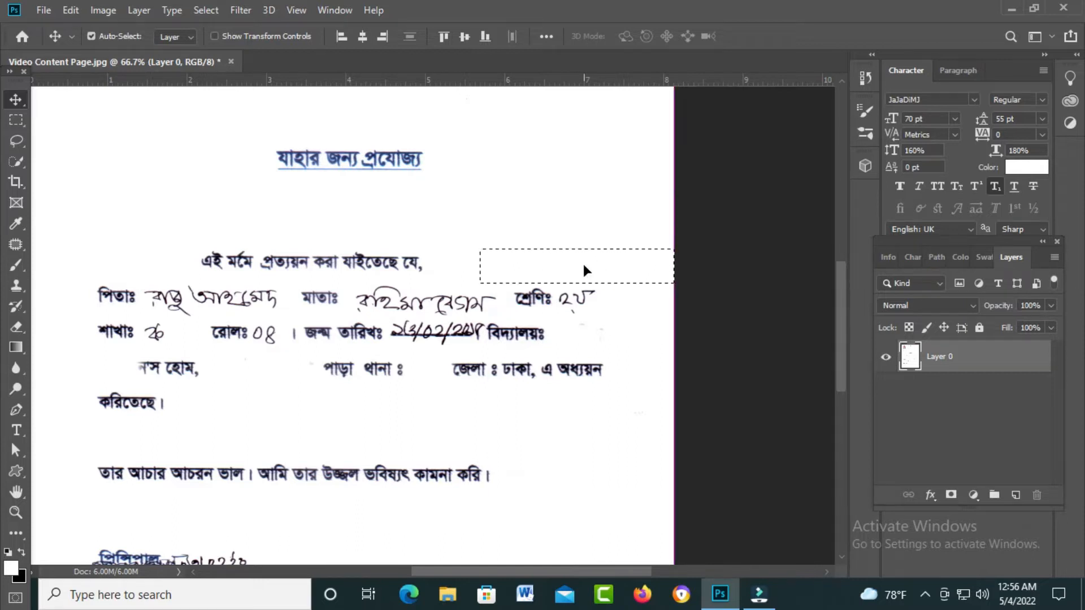
pyautogui.hotkey('ctrl', 't')
pyautogui.moveTo(577, 250); pyautogui.dragTo(273, 339)
pyautogui.press('Return')
# - Resize more blank patches over the father, mother, class and section entries
pyautogui.hotkey('ctrl', 't')
pyautogui.press('Return')
pyautogui.hotkey('ctrl', 't')
pyautogui.press('Return')
pyautogui.hotkey('ctrl', 't')
pyautogui.press('Return')
# - Cover the roll number, birth date and scribble beside the signature with blank paper strips
pyautogui.moveTo(356, 411); pyautogui.dragTo(395, 352)
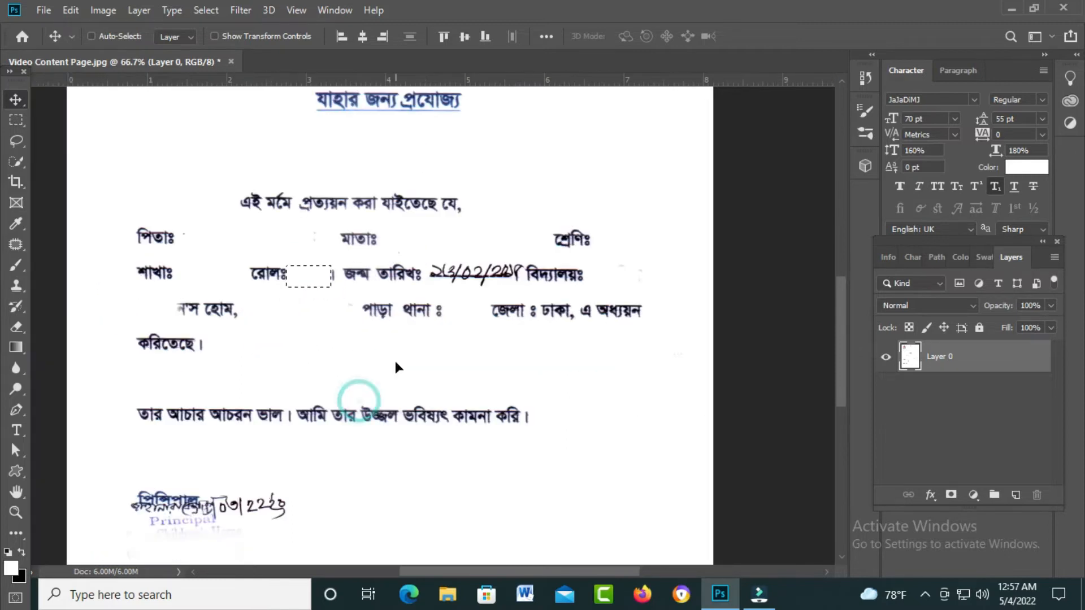
pyautogui.moveTo(495, 271); pyautogui.dragTo(449, 278)
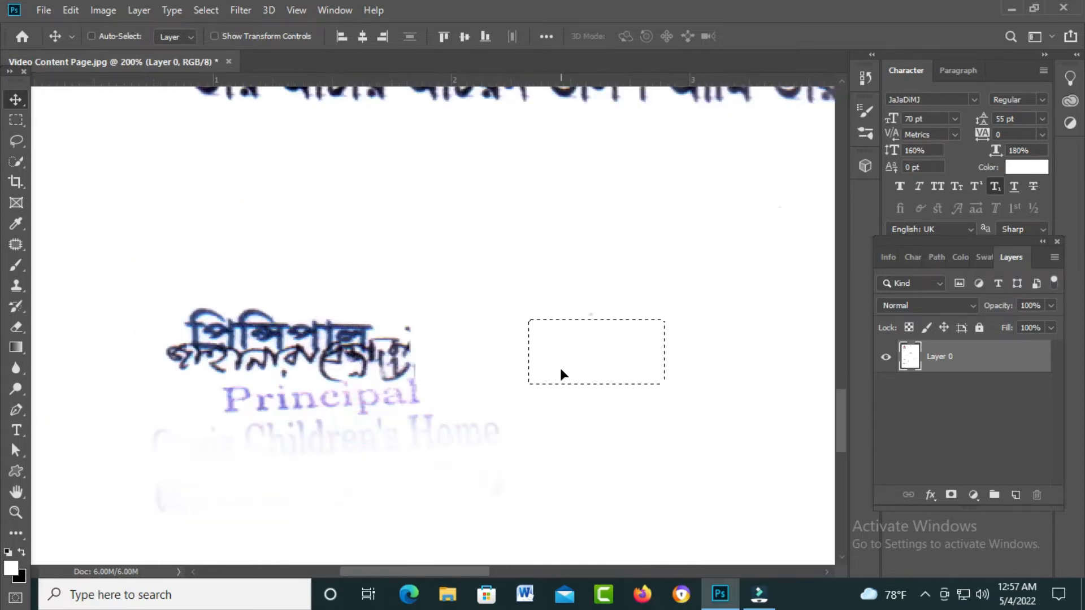
pyautogui.hotkey('ctrl', 't')
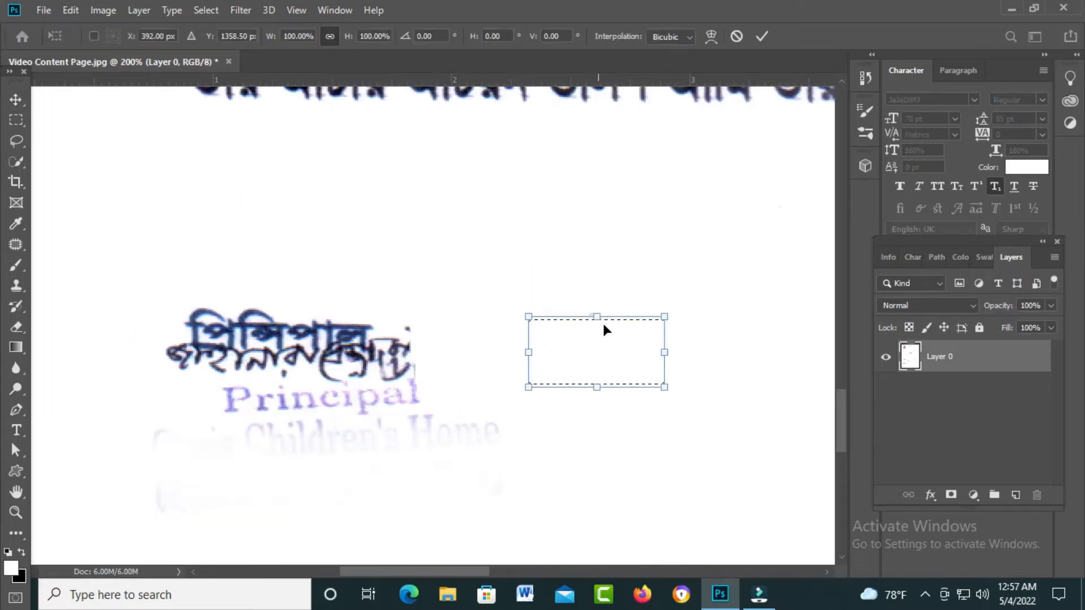
pyautogui.moveTo(596, 317); pyautogui.dragTo(597, 371)
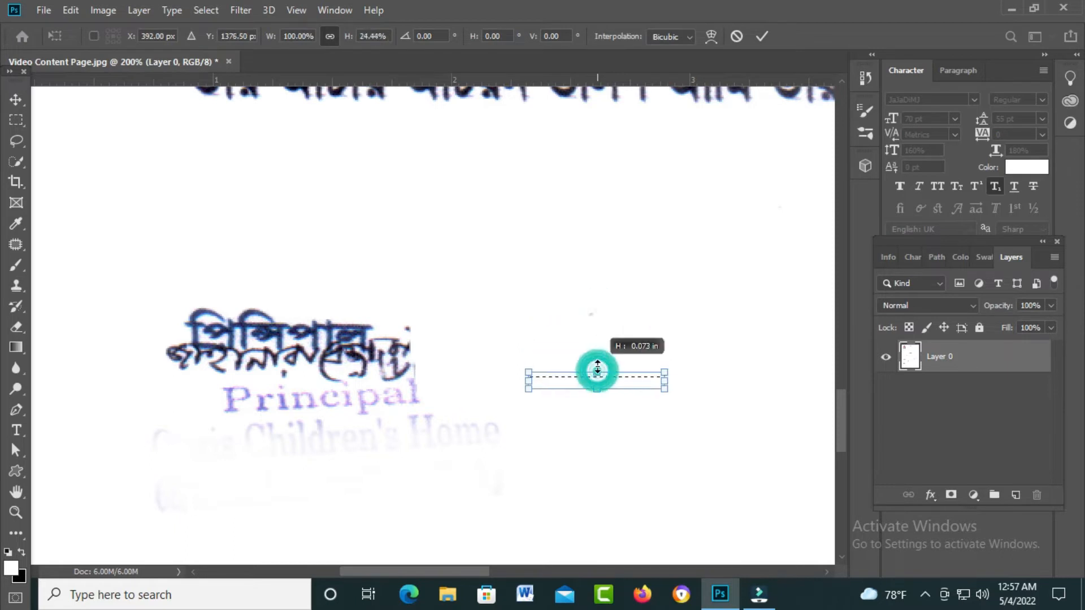
pyautogui.press('Return')
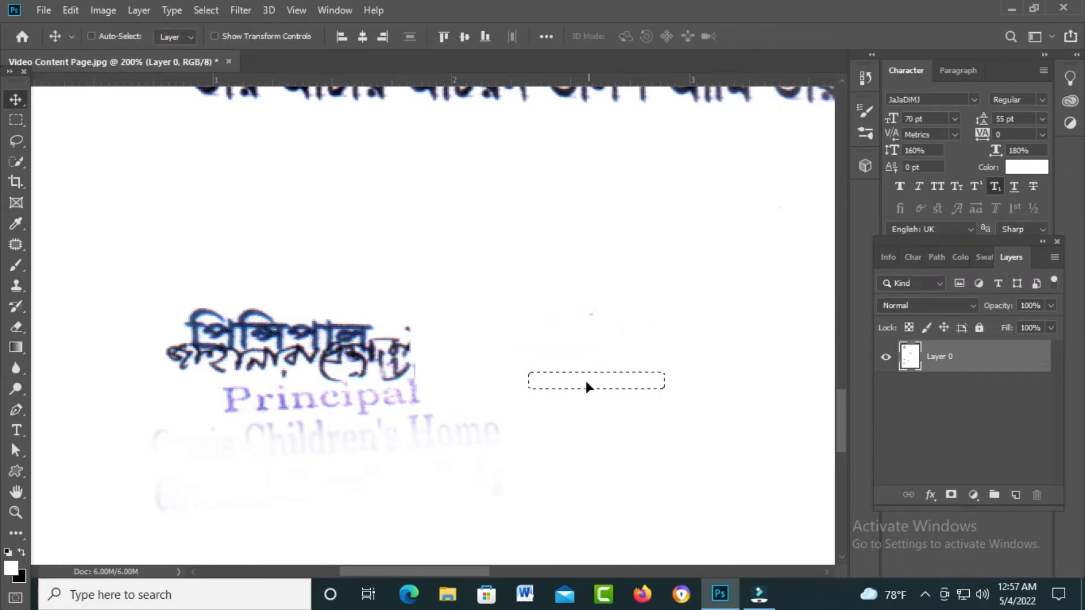
pyautogui.moveTo(598, 379); pyautogui.dragTo(426, 372)
pyautogui.hotkey('ctrl', 'd')
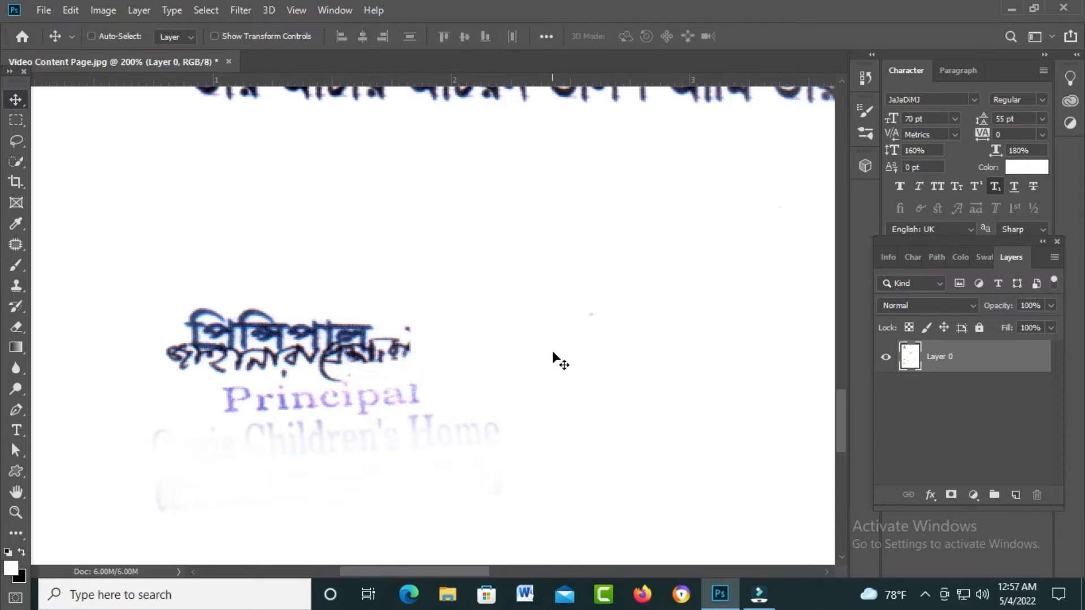
# - Use a small Clone Stamp brush sampled from clean paper to paint out the signature's right end
pyautogui.click(17, 287)
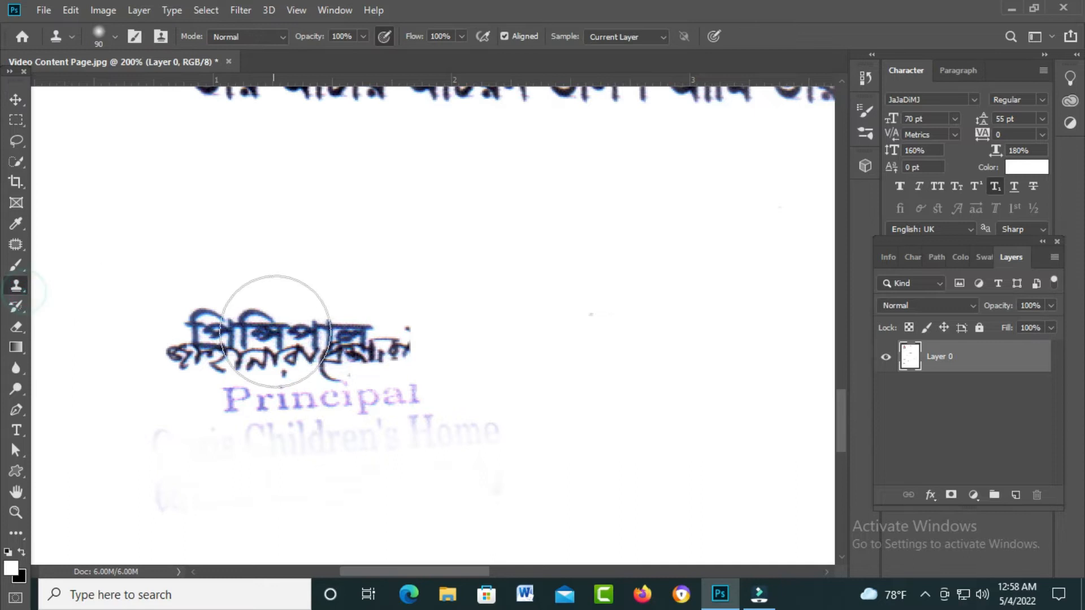
pyautogui.press('[')
pyautogui.press('[')
pyautogui.press('[')
pyautogui.press('[')
pyautogui.press('[')
pyautogui.press('[')
pyautogui.press('[')
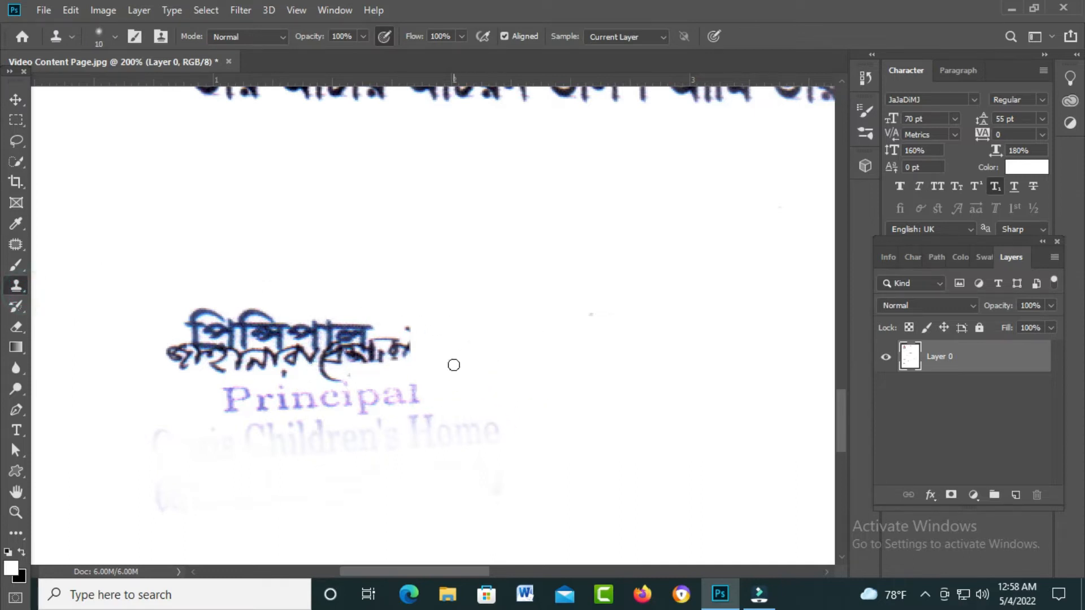
pyautogui.click(406, 347)
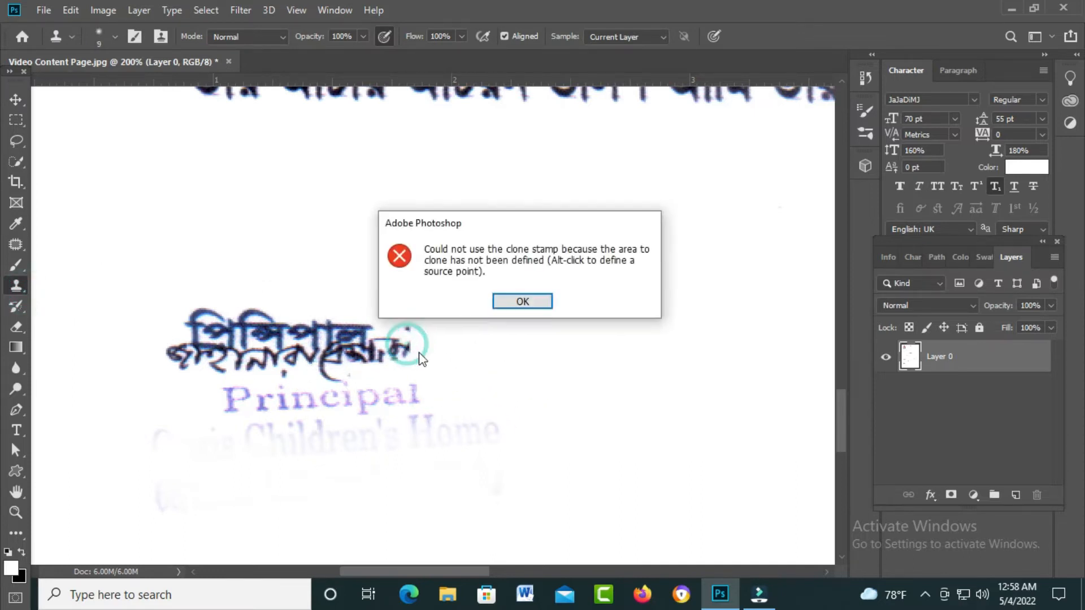
pyautogui.click(506, 302)
pyautogui.keyDown('alt'); pyautogui.click(423, 373); pyautogui.keyUp('alt')
pyautogui.click(407, 346)
pyautogui.click(404, 351)
pyautogui.keyDown('alt'); pyautogui.click(424, 365); pyautogui.keyUp('alt')
pyautogui.click(408, 352)
pyautogui.moveTo(400, 348); pyautogui.dragTo(397, 358)
# - Clone clean paper over the dark dots and right-end strokes near the signature
pyautogui.click(393, 349)
pyautogui.keyDown('alt'); pyautogui.click(411, 358); pyautogui.keyUp('alt')
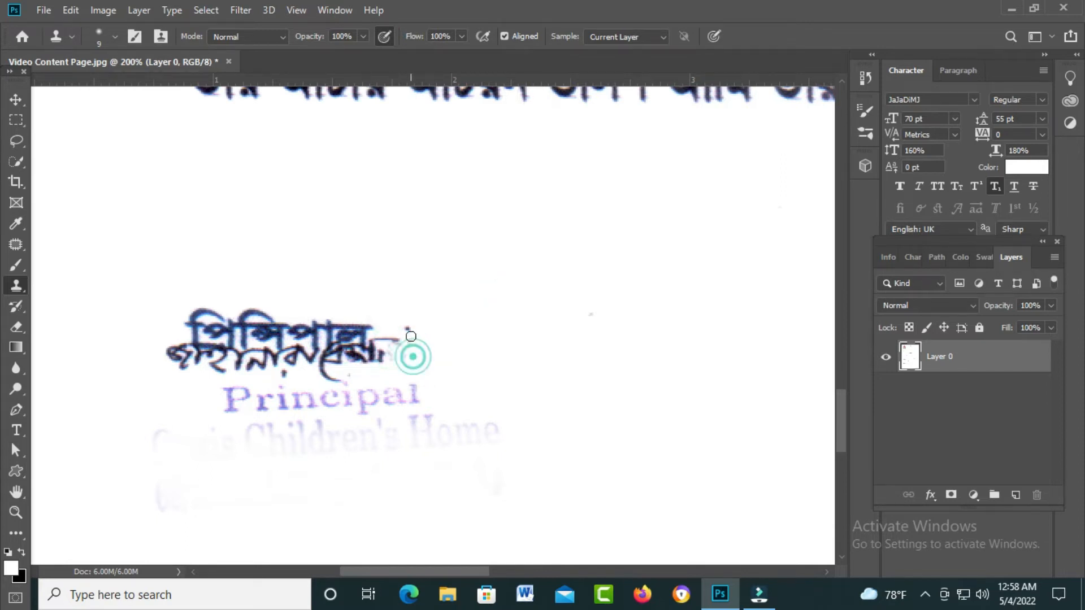
pyautogui.click(408, 331)
pyautogui.keyDown('alt'); pyautogui.click(409, 362); pyautogui.keyUp('alt')
pyautogui.keyDown('alt'); pyautogui.click(420, 372); pyautogui.keyUp('alt')
pyautogui.click(386, 353)
pyautogui.click(374, 352)
pyautogui.keyDown('alt'); pyautogui.click(398, 368); pyautogui.keyUp('alt')
pyautogui.click(370, 361)
# - Clear the remaining dark strokes and lighten the grey dash beside the signature word
pyautogui.click(371, 353)
pyautogui.keyDown('alt'); pyautogui.click(387, 371); pyautogui.keyUp('alt')
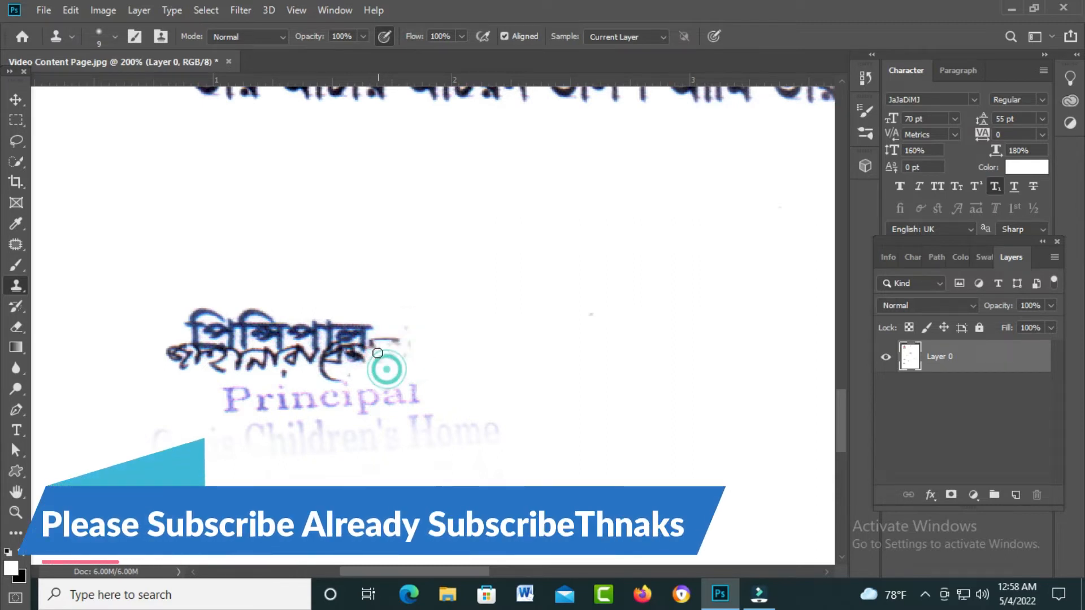
pyautogui.click(373, 353)
pyautogui.keyDown('alt'); pyautogui.click(383, 372); pyautogui.keyUp('alt')
pyautogui.moveTo(354, 357)
pyautogui.mouseDown()
pyautogui.moveTo(380, 370)
pyautogui.moveTo(316, 364)
pyautogui.moveTo(361, 376)
pyautogui.moveTo(327, 376)
pyautogui.moveTo(339, 375)
pyautogui.mouseUp()
pyautogui.click(414, 325)
pyautogui.click(375, 337)
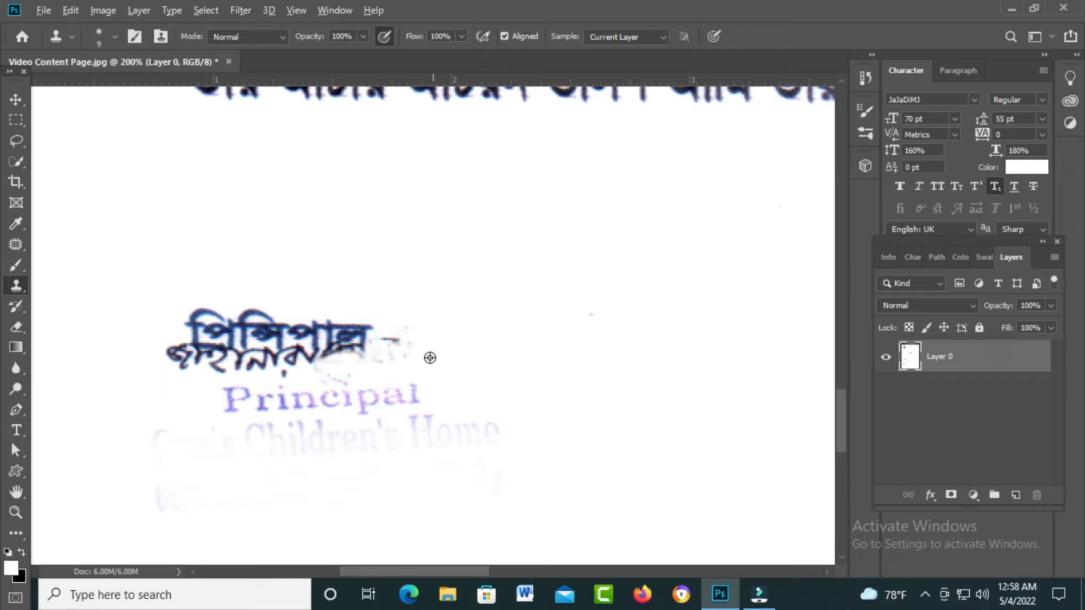
pyautogui.click(384, 344)
pyautogui.click(383, 343)
pyautogui.hotkey('ctrl', '0')
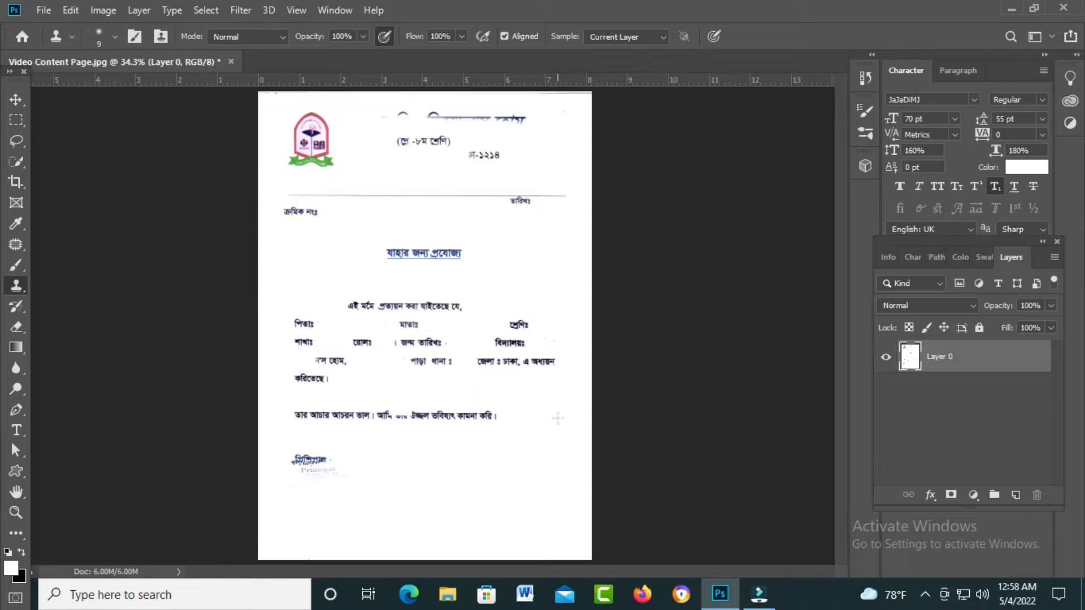
# - Zoom in to check the cleaned closing sentence, then fit the page and open Save As
pyautogui.scroll(2, 467, 406)
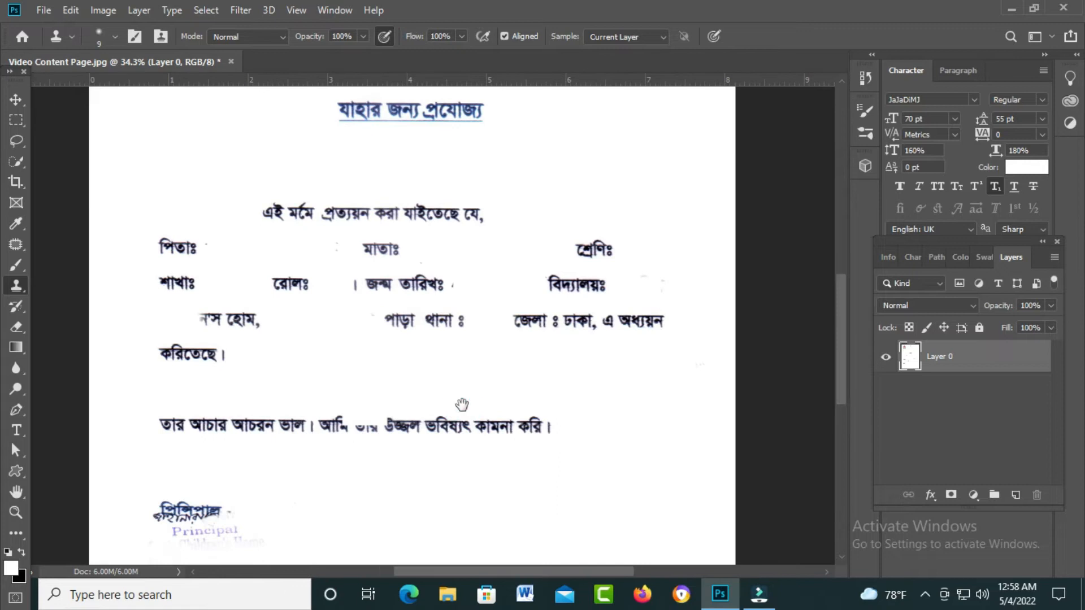
pyautogui.moveTo(465, 445); pyautogui.dragTo(474, 434)
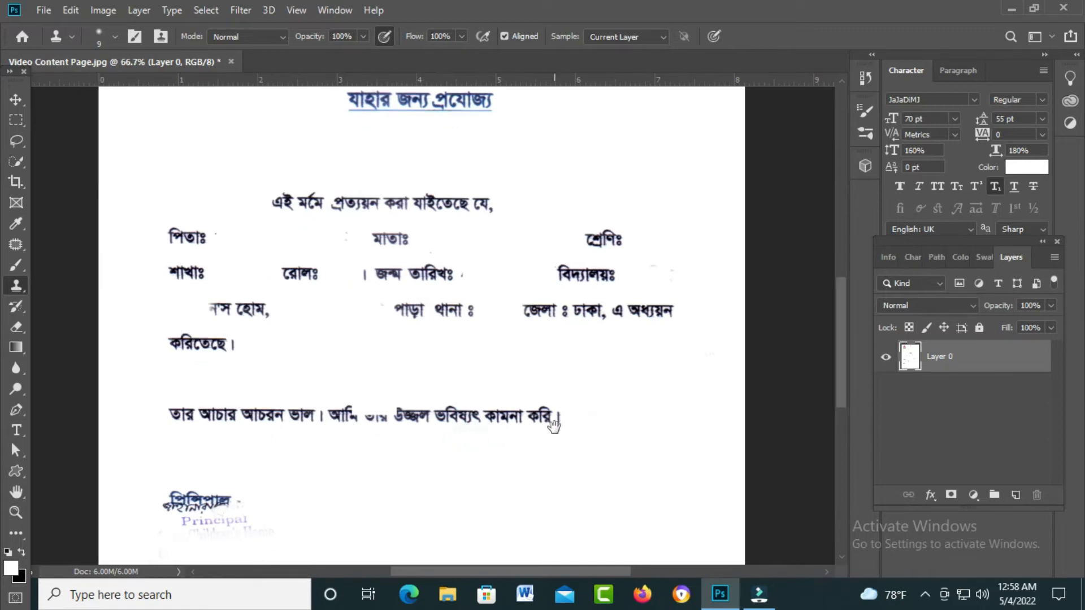
pyautogui.scroll(2, 438, 439)
pyautogui.press('v')
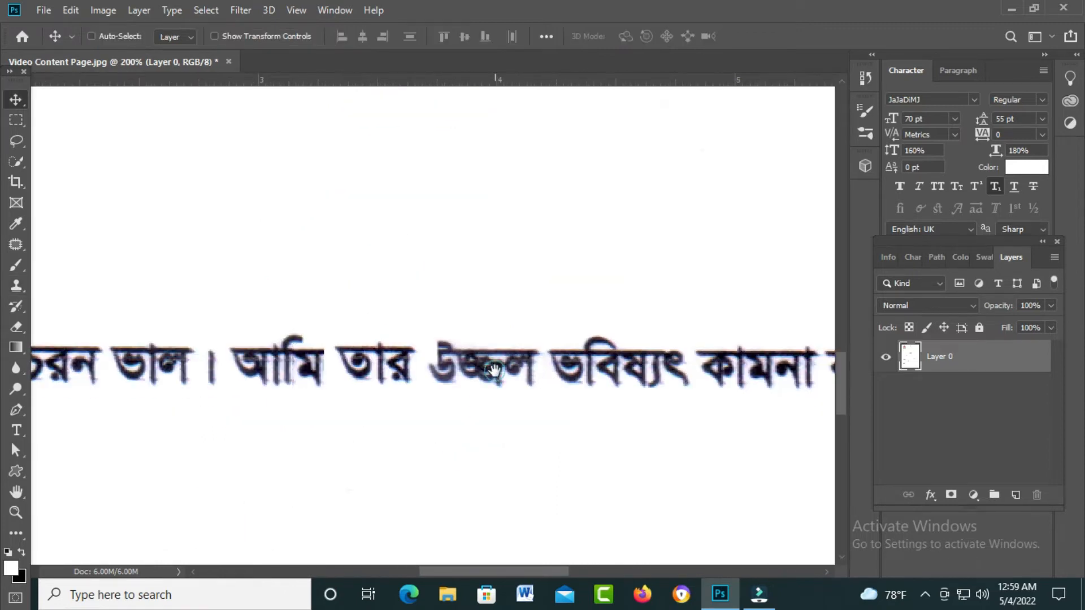
pyautogui.scroll(-1, 495, 377)
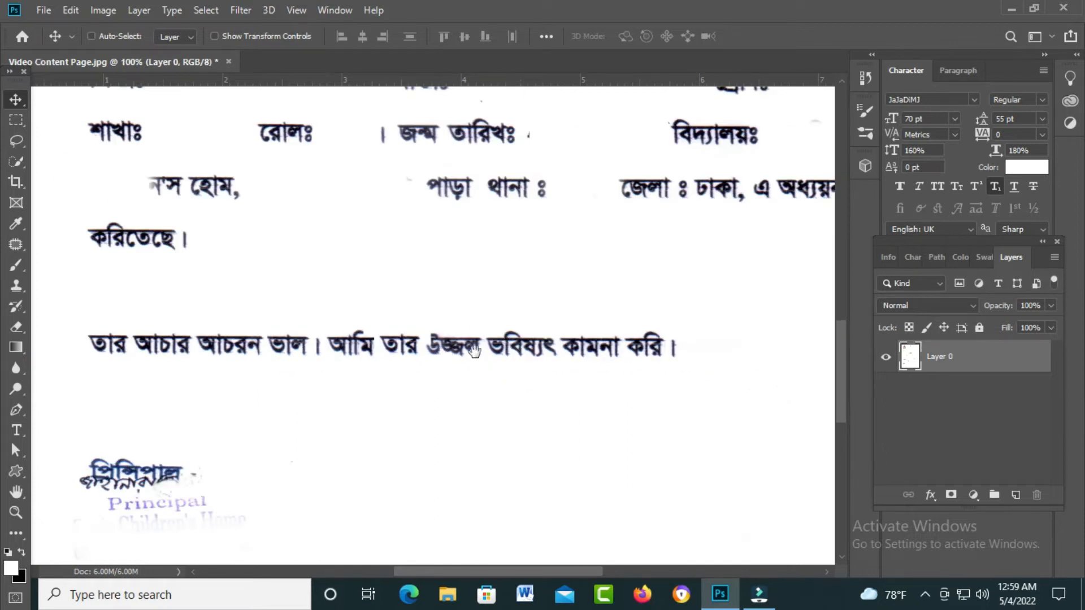
pyautogui.scroll(4, 496, 346)
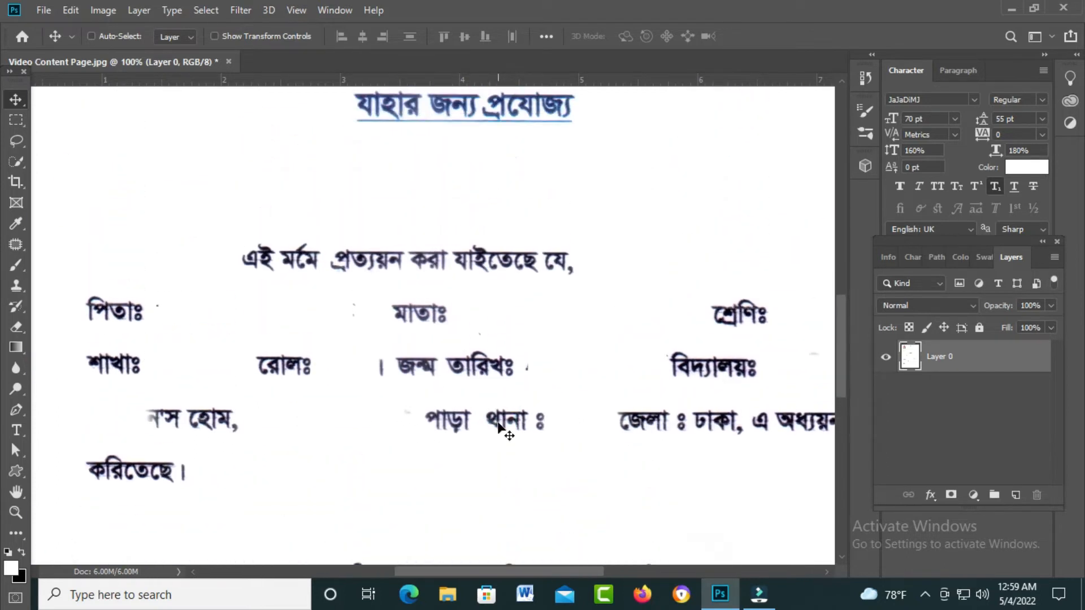
pyautogui.hotkey('ctrl', '0')
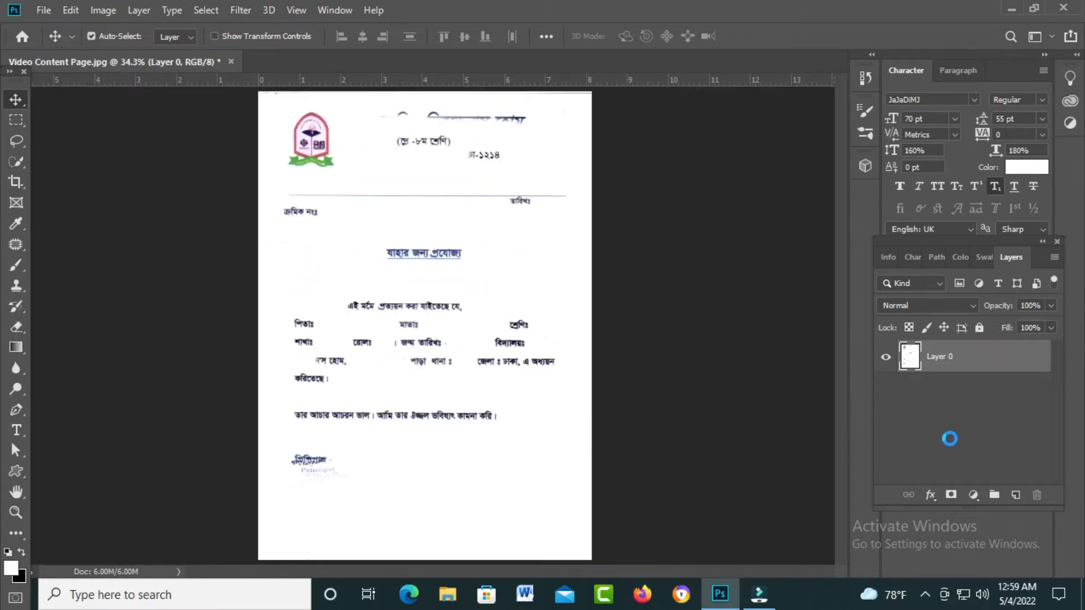
pyautogui.hotkey('ctrl', 'shift', 's')
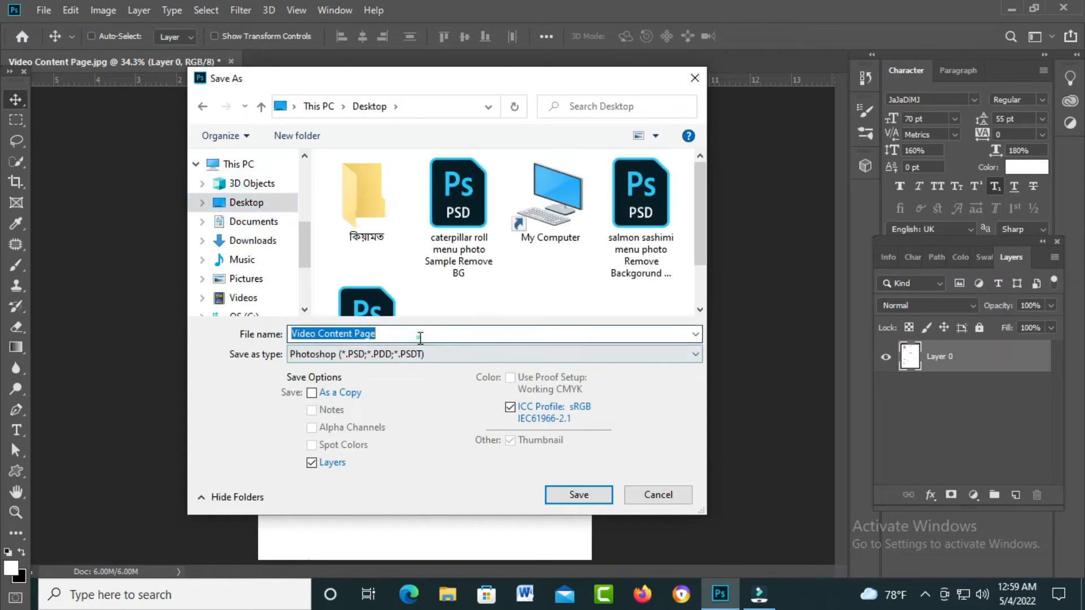
# - Save the cleaned certificate as a Photoshop PSD file
pyautogui.write('How to writ MS Word')
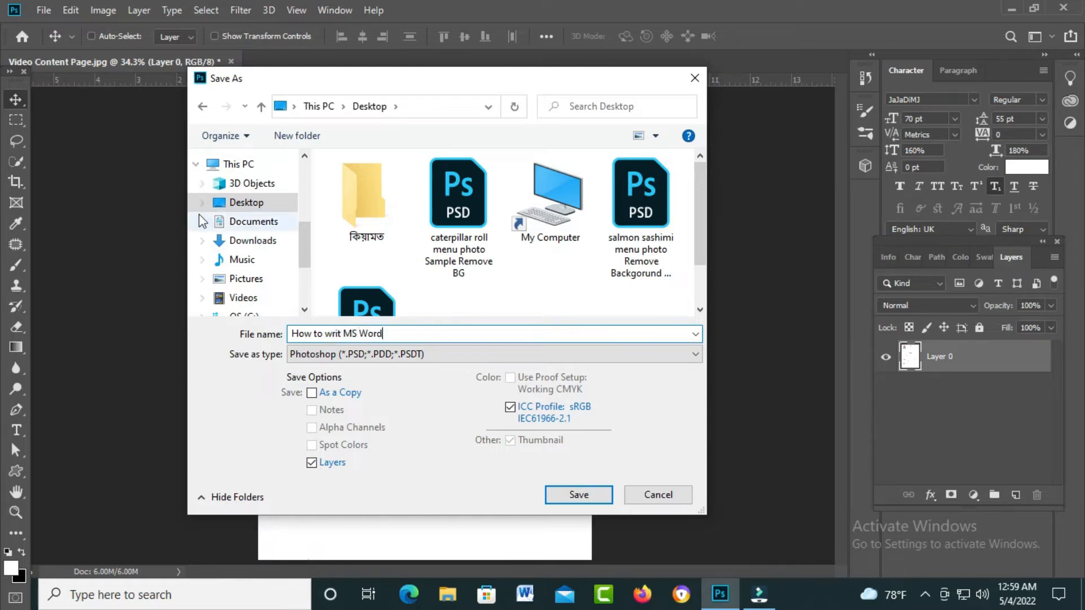
pyautogui.click(577, 495)
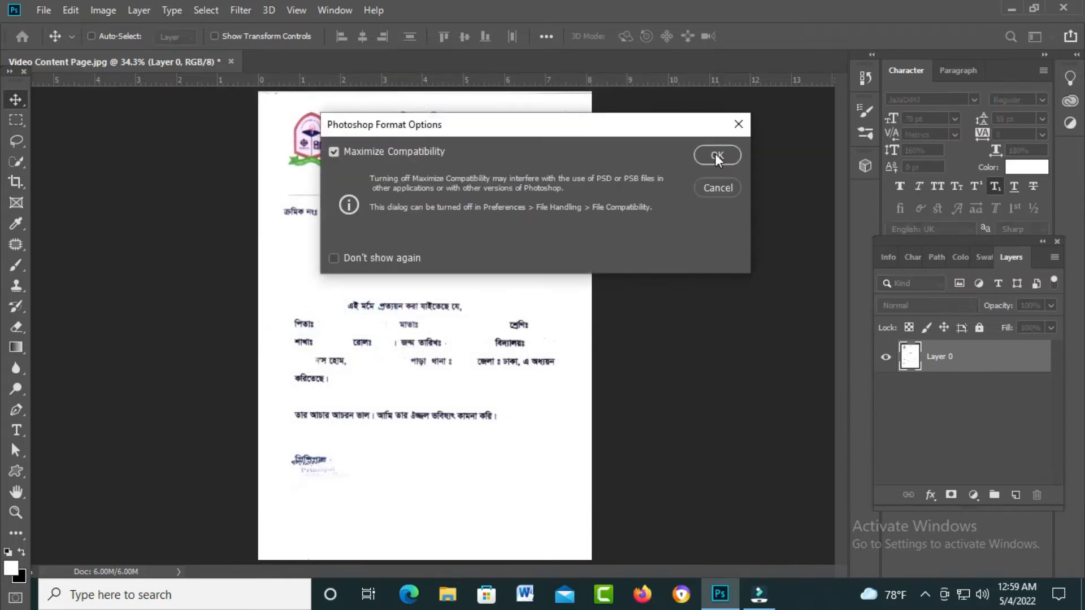
pyautogui.press('Return')
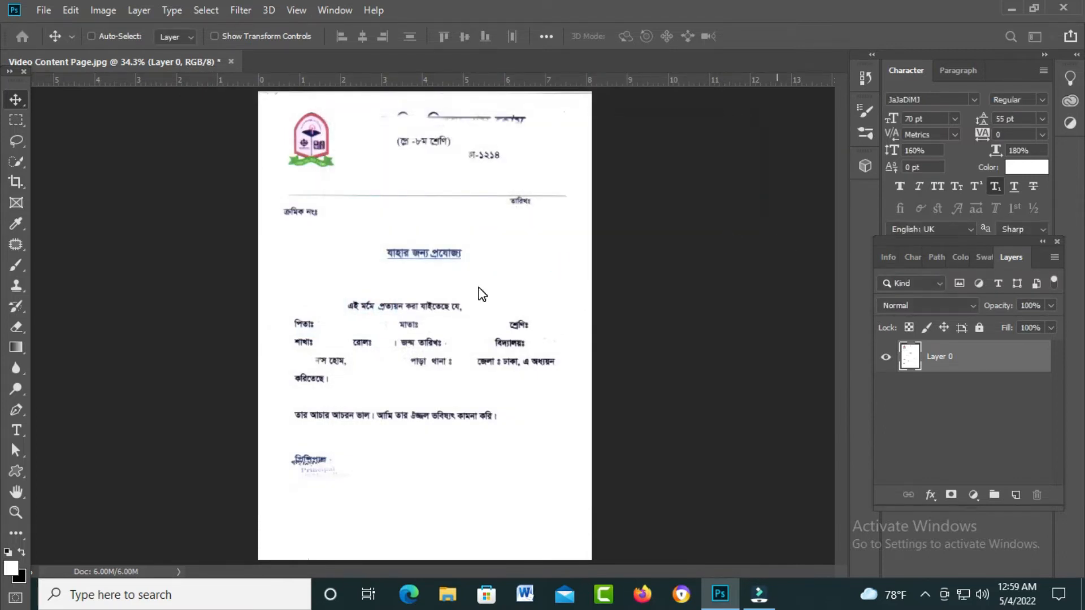
# - Save the page again with the file format switched to JPEG
pyautogui.hotkey('ctrl', 'shift', 's')
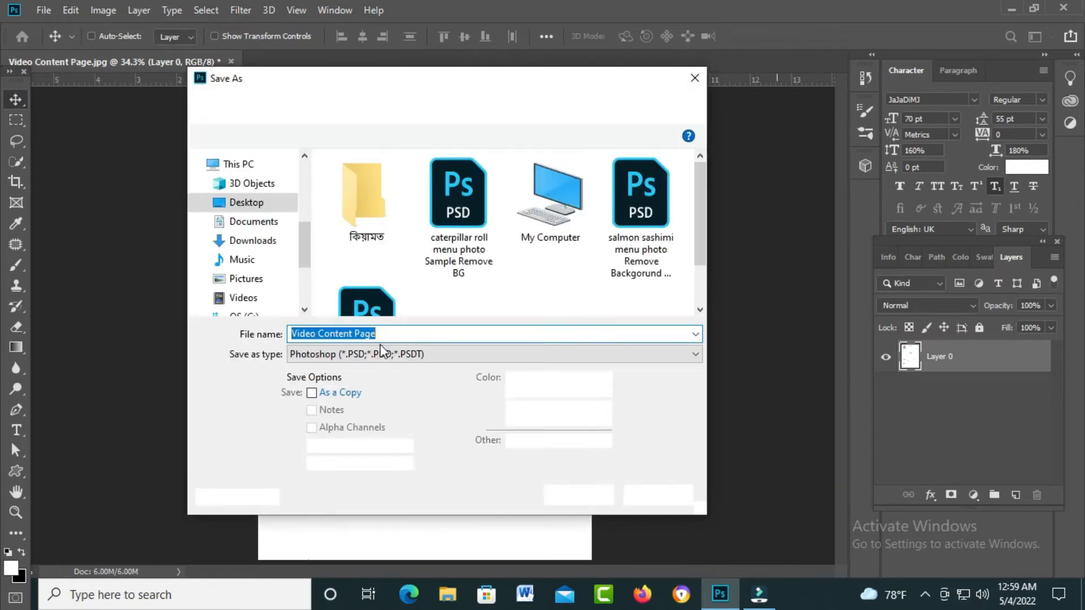
pyautogui.click(381, 354)
pyautogui.click(361, 354)
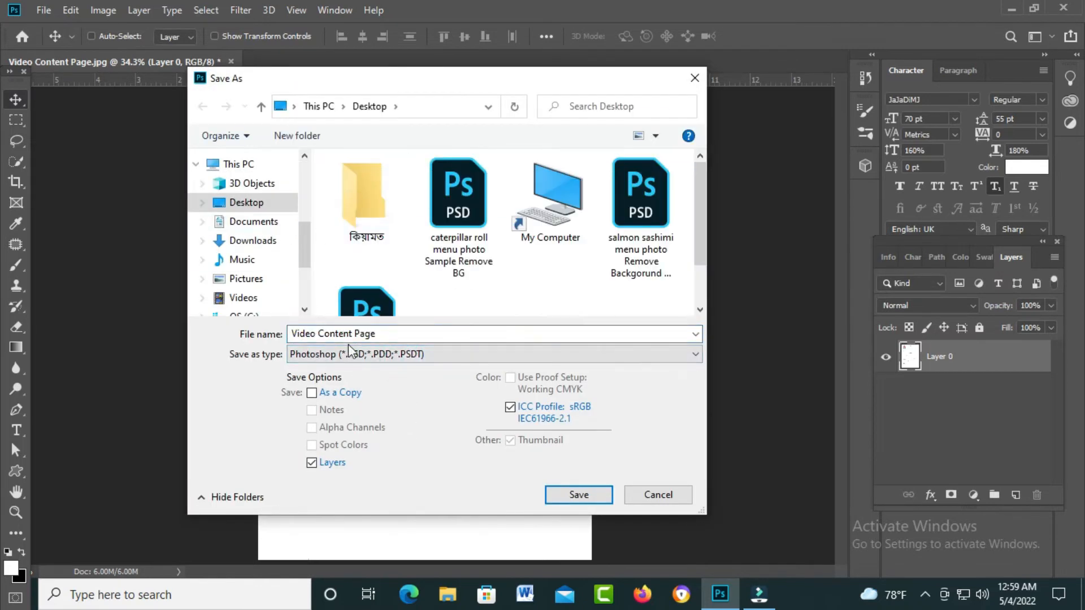
pyautogui.click(351, 360)
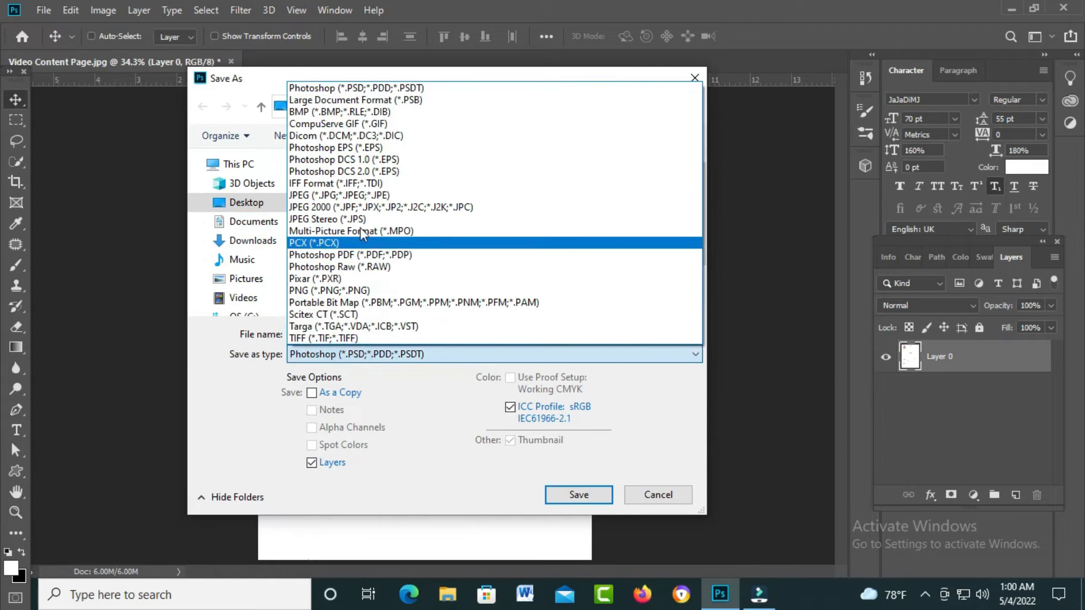
pyautogui.click(339, 291)
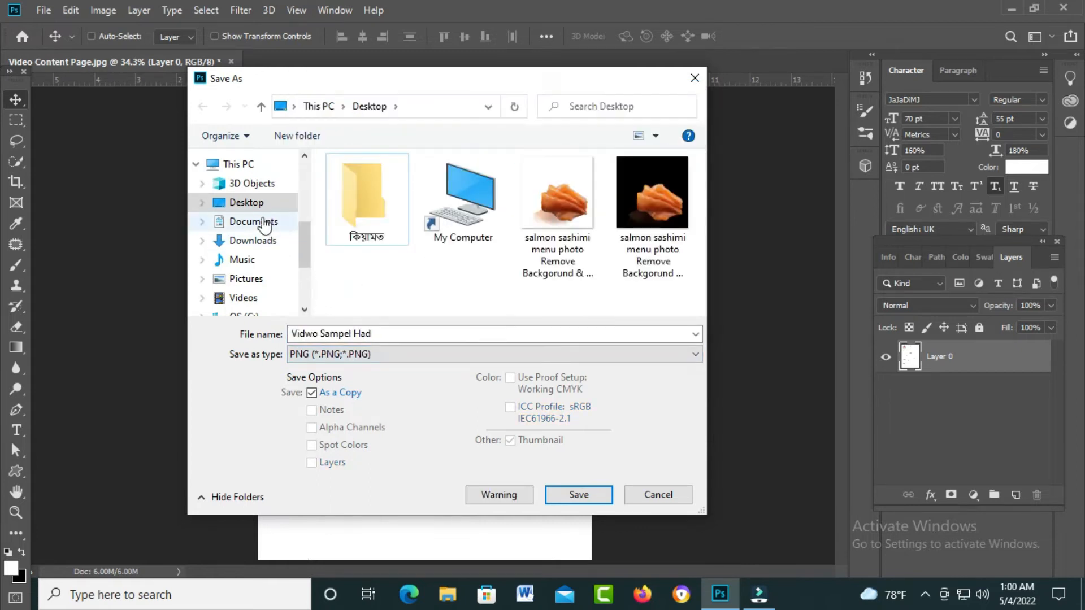
pyautogui.click(421, 354)
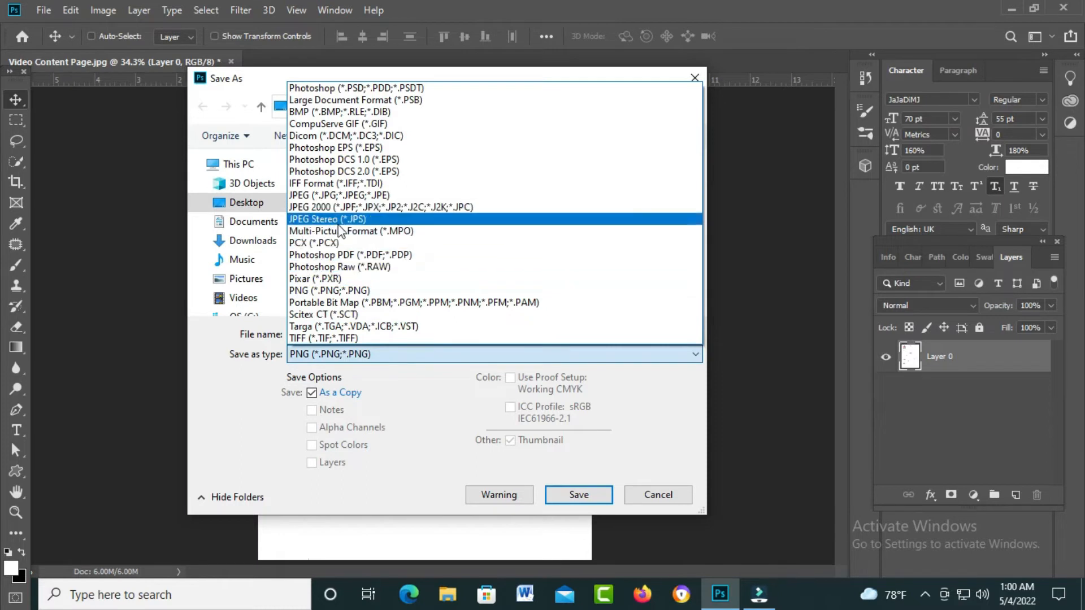
pyautogui.click(329, 196)
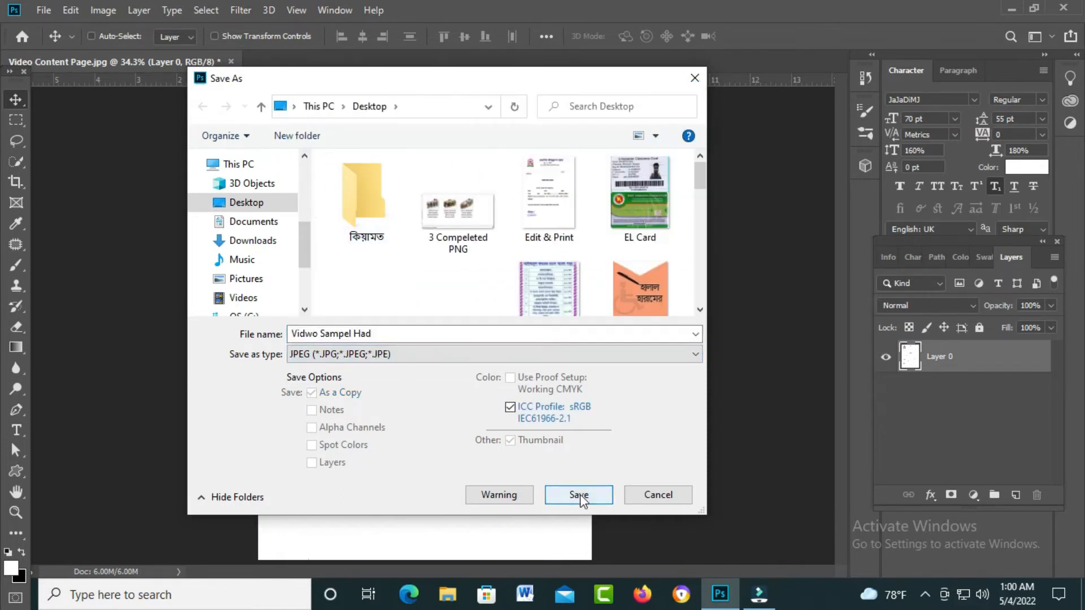
pyautogui.click(578, 495)
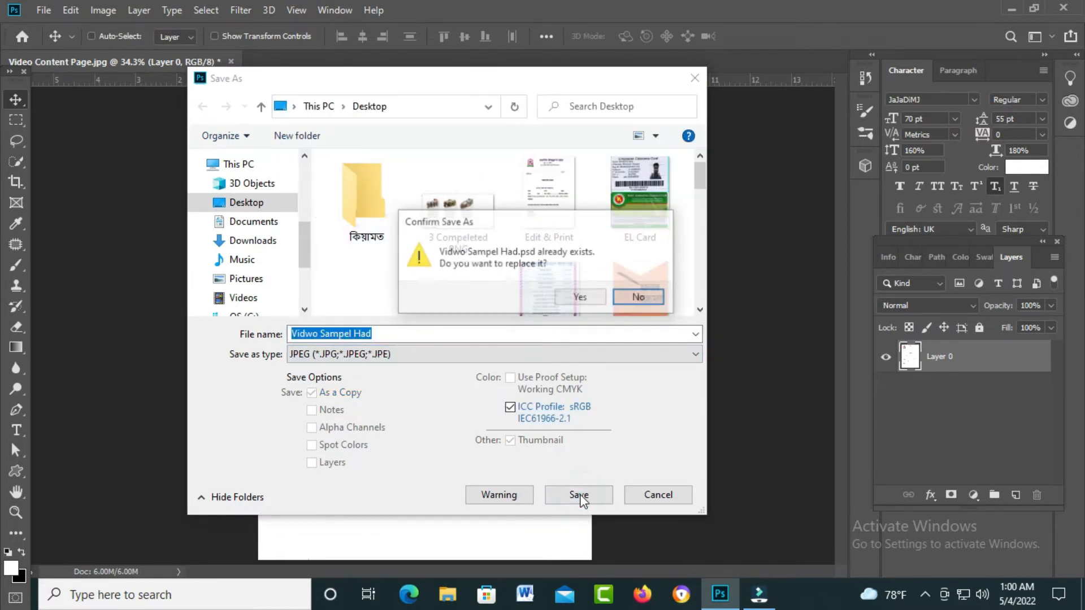
pyautogui.click(639, 297)
# - Name the JPEG 'Hwo To' and save it at Maximum quality 12
pyautogui.doubleClick(398, 335)
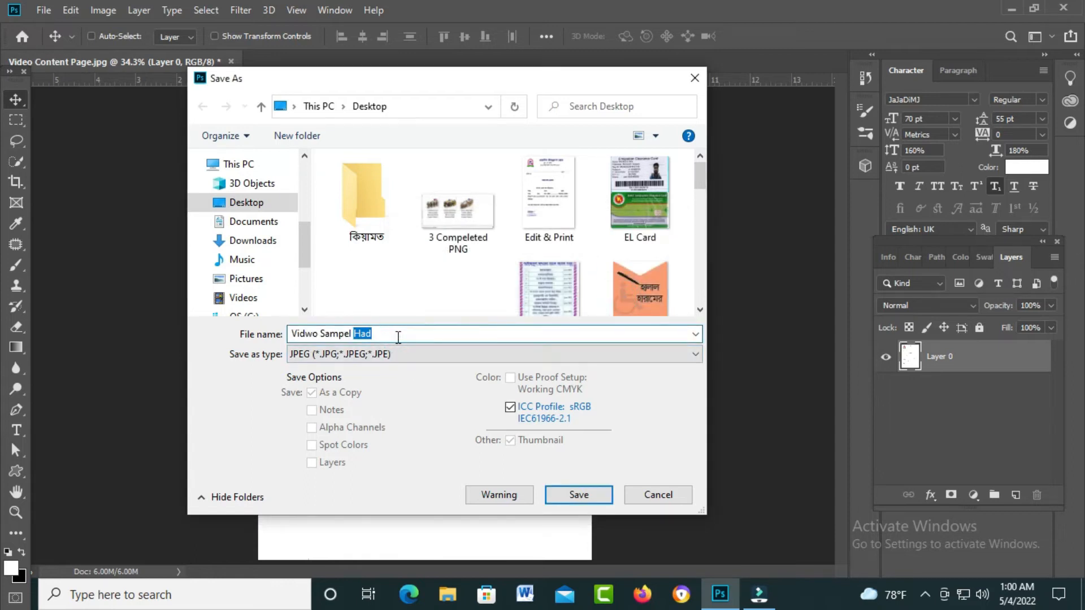
pyautogui.hotkey('ctrl', 'a')
pyautogui.write('H')
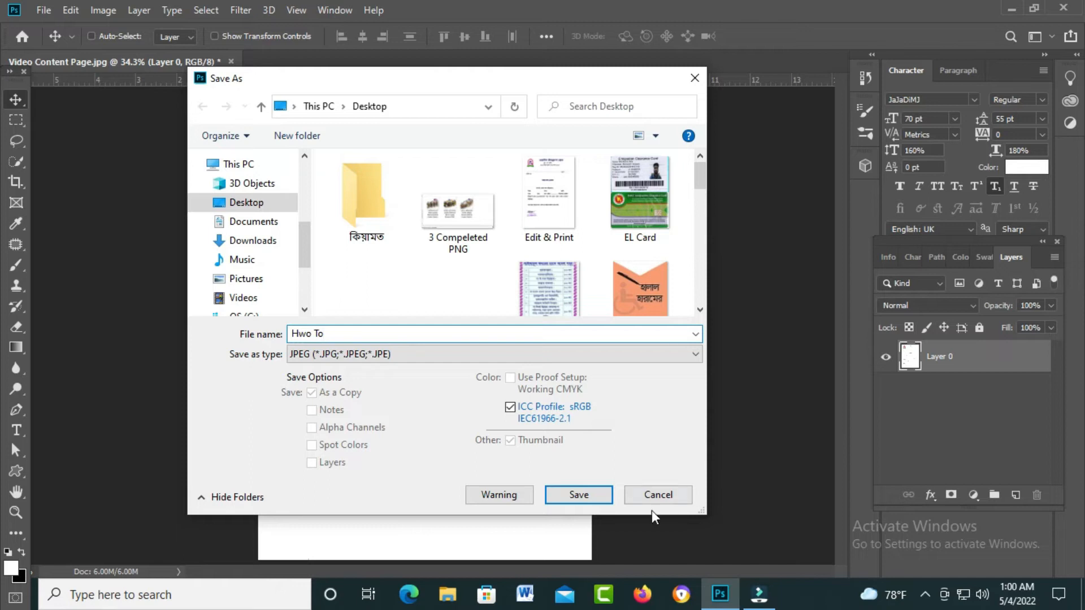
pyautogui.click(576, 495)
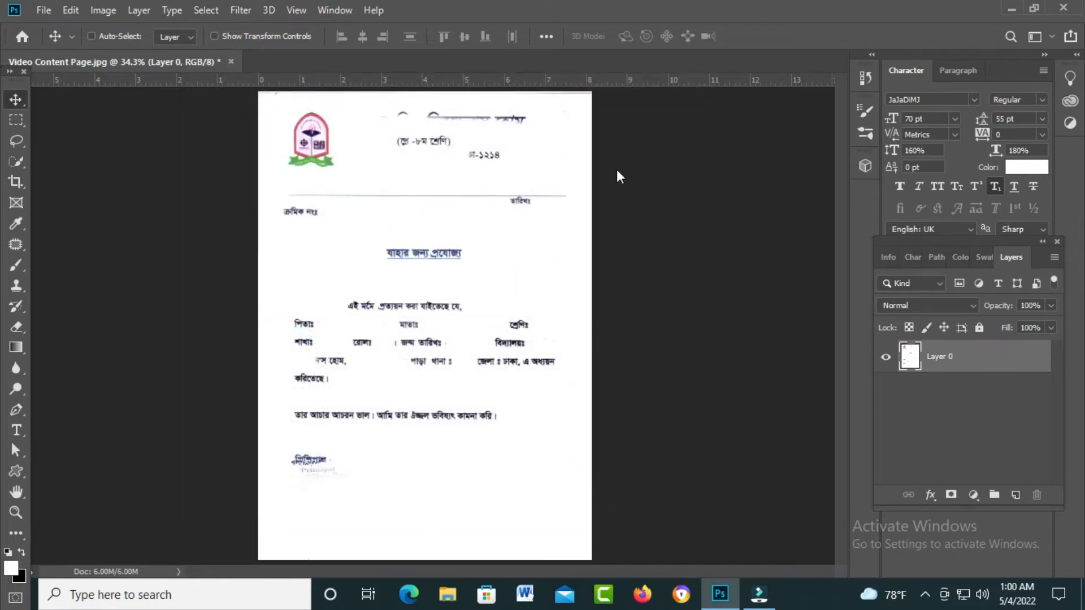
pyautogui.click(626, 131)
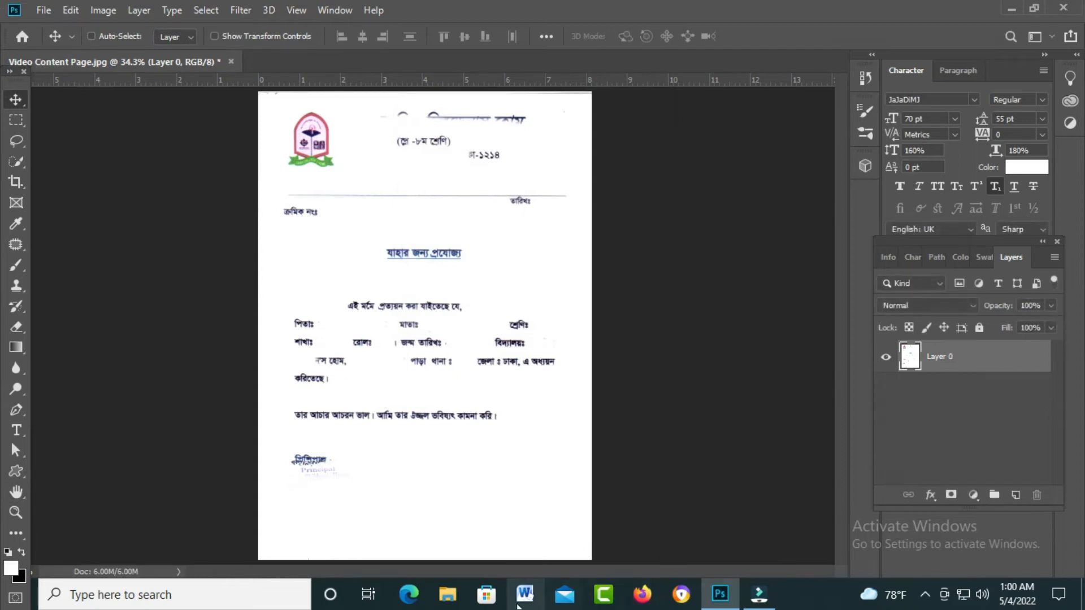
# - Launch Word, dismiss the activation notice, and insert the Desktop picture 'Hwo To'
pyautogui.click(515, 600)
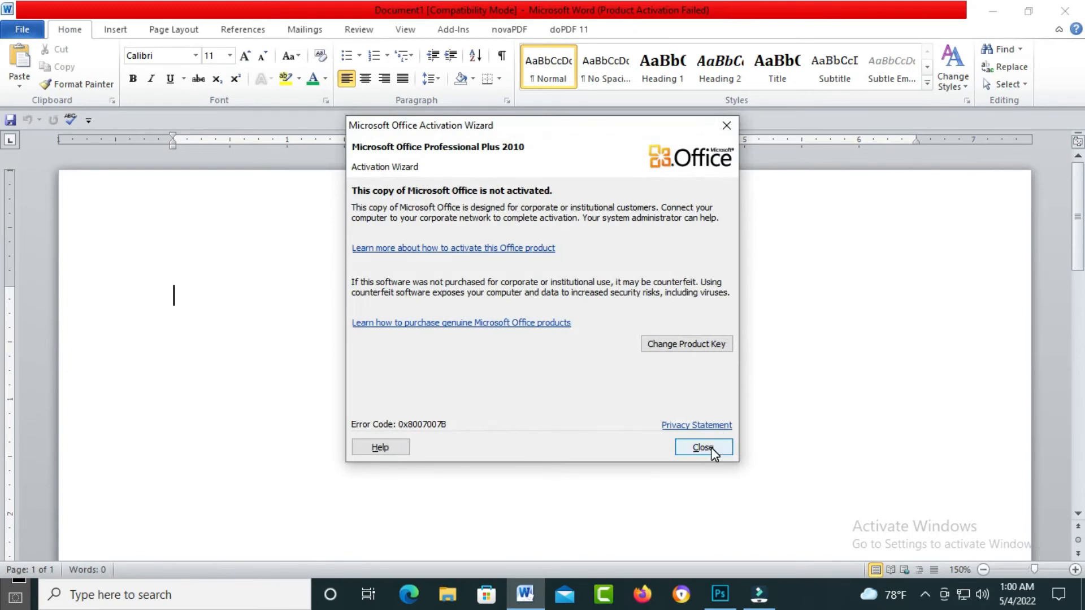
pyautogui.click(703, 447)
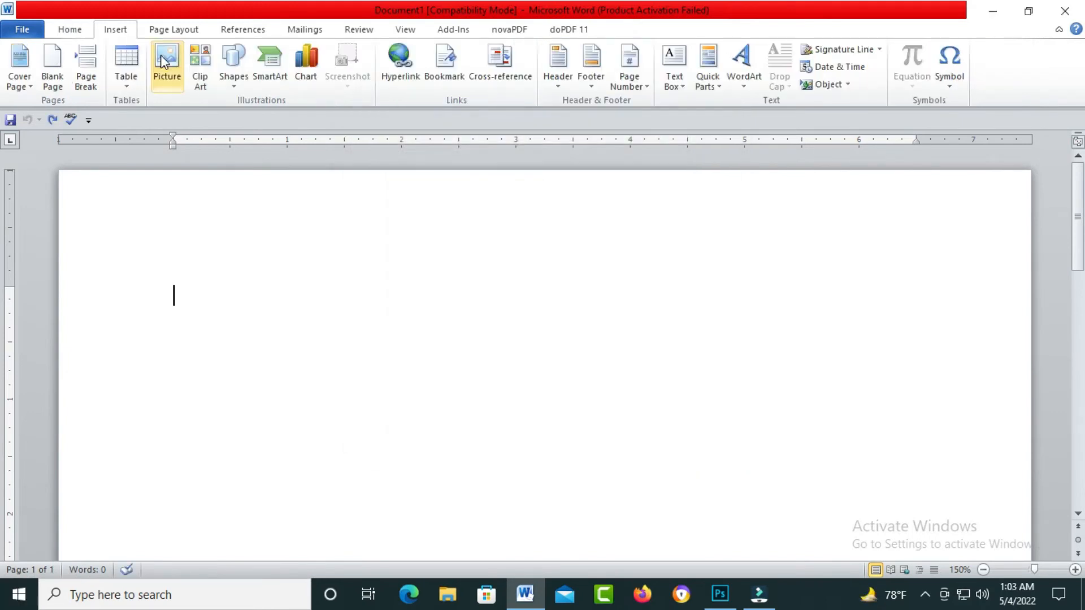
pyautogui.click(160, 55)
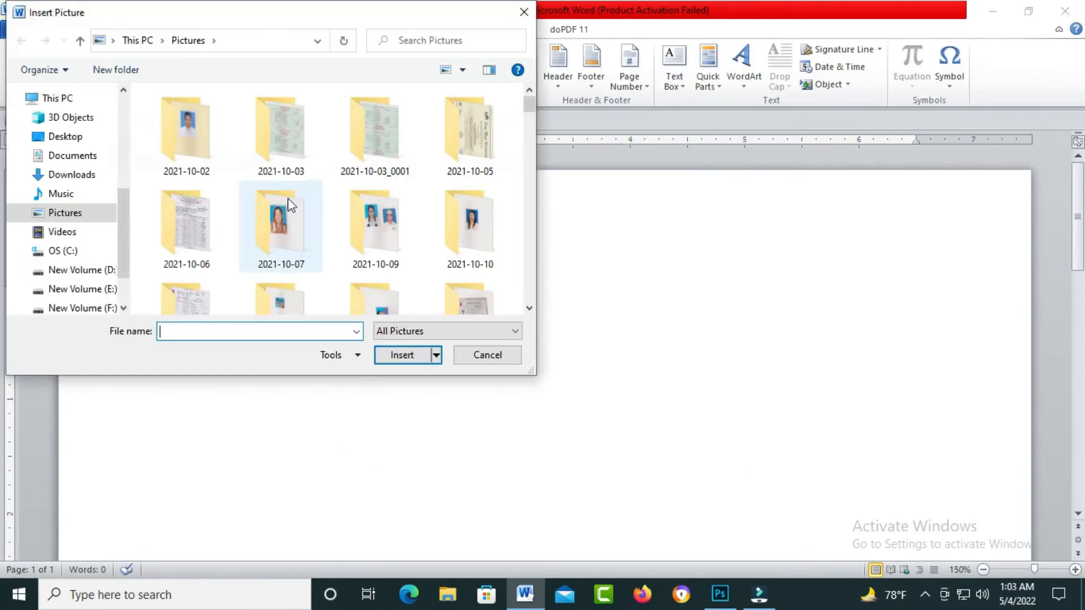
pyautogui.click(59, 136)
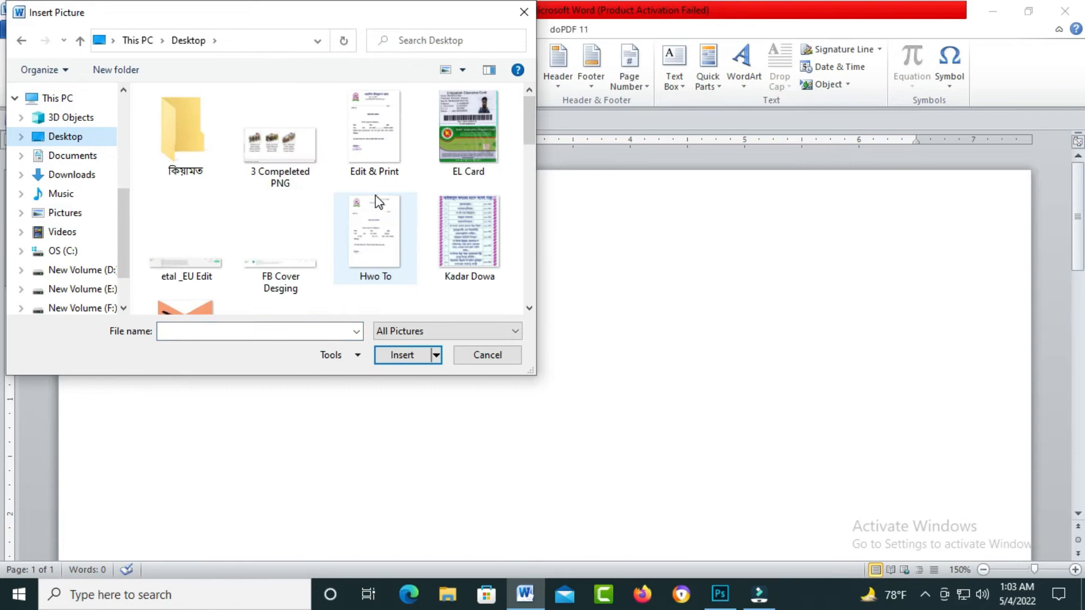
pyautogui.click(402, 270)
pyautogui.click(414, 356)
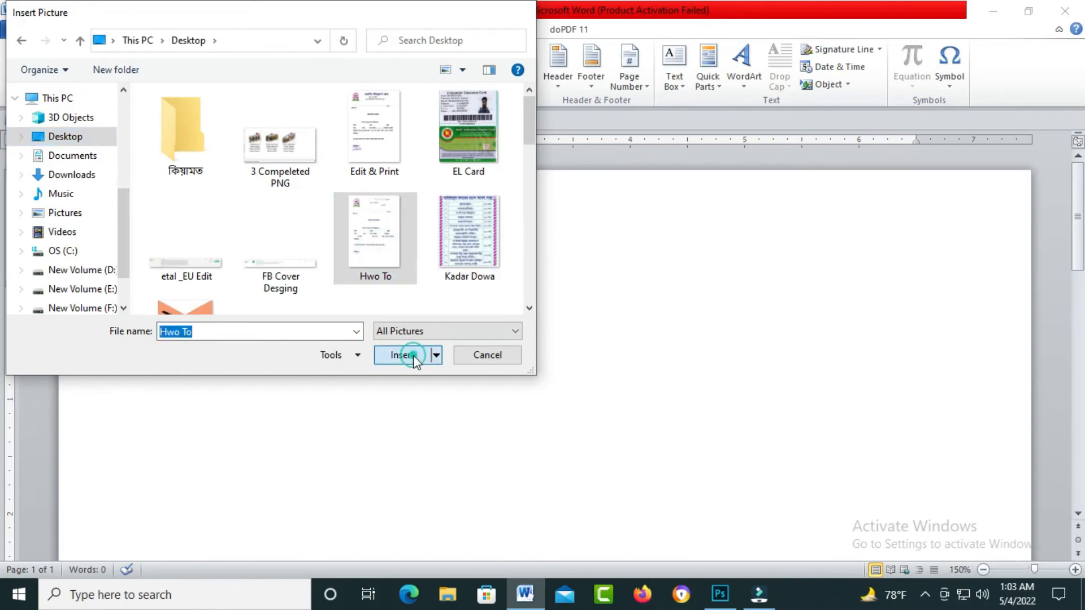
pyautogui.scroll(-15, 503, 362)
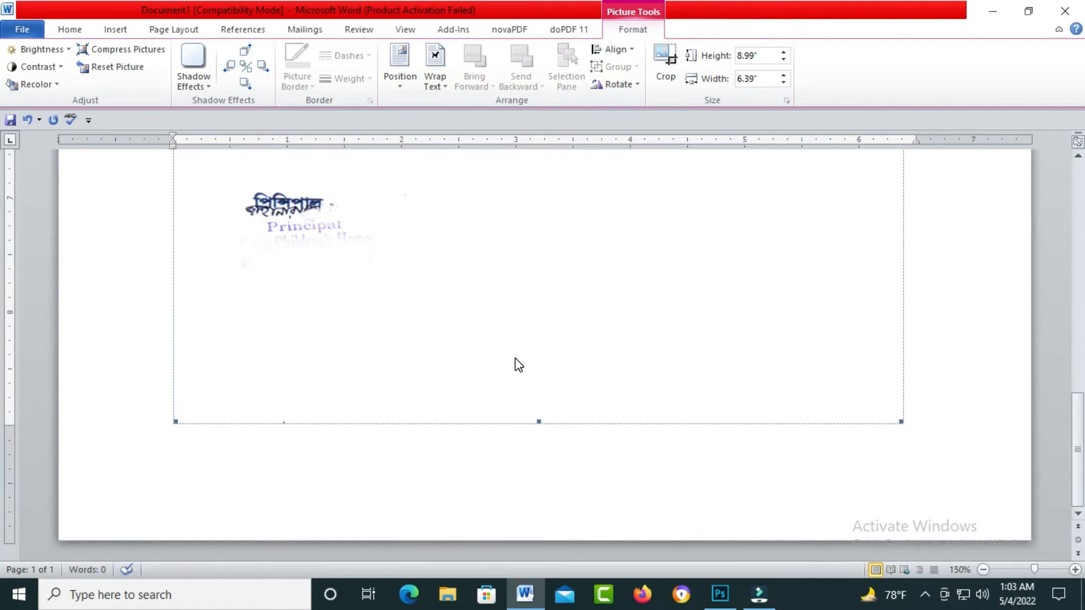
pyautogui.scroll(10, 515, 358)
pyautogui.scroll(-4, 515, 361)
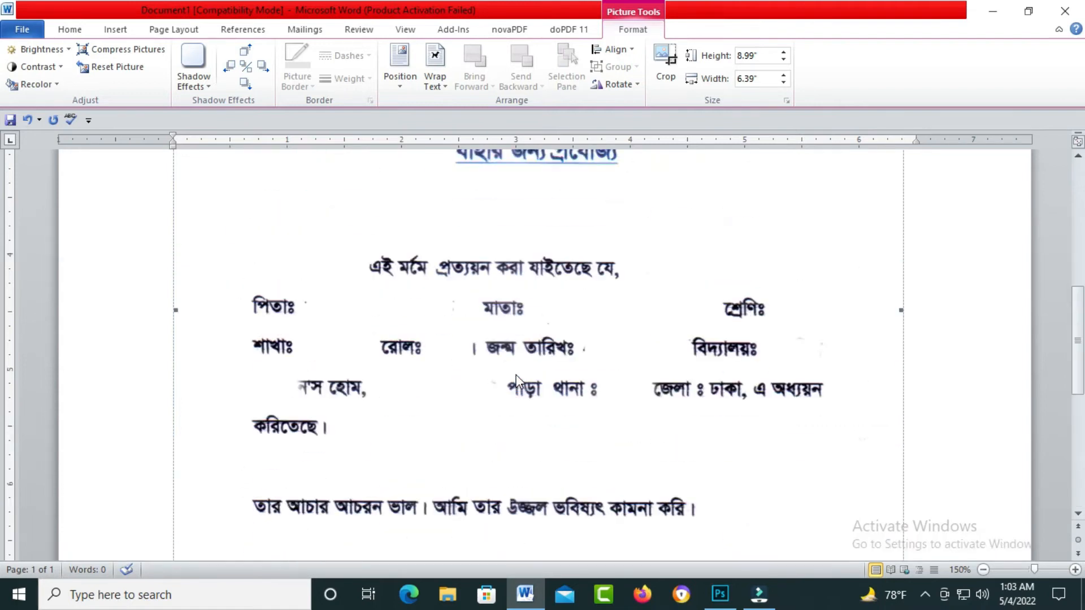
pyautogui.scroll(-4, 517, 383)
pyautogui.scroll(-2, 519, 386)
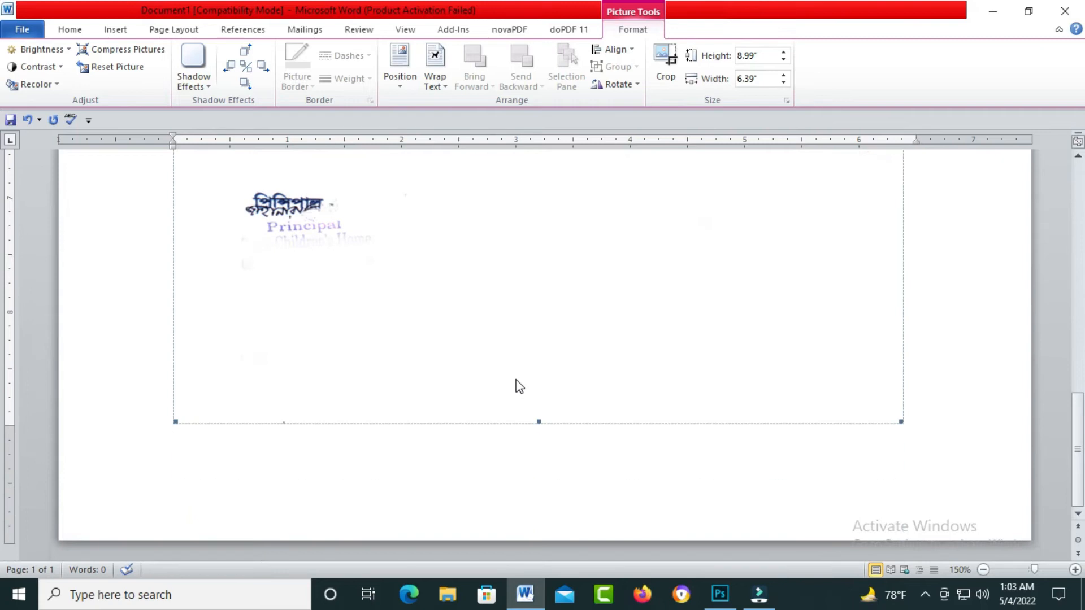
pyautogui.scroll(6, 518, 386)
pyautogui.click(488, 357)
pyautogui.click(341, 312)
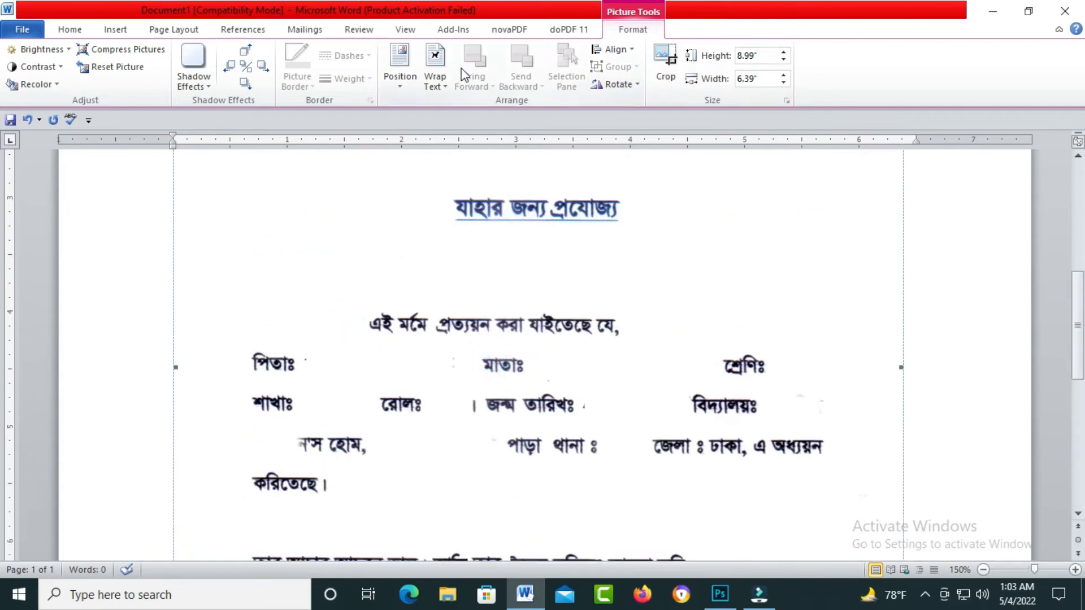
pyautogui.doubleClick(444, 82)
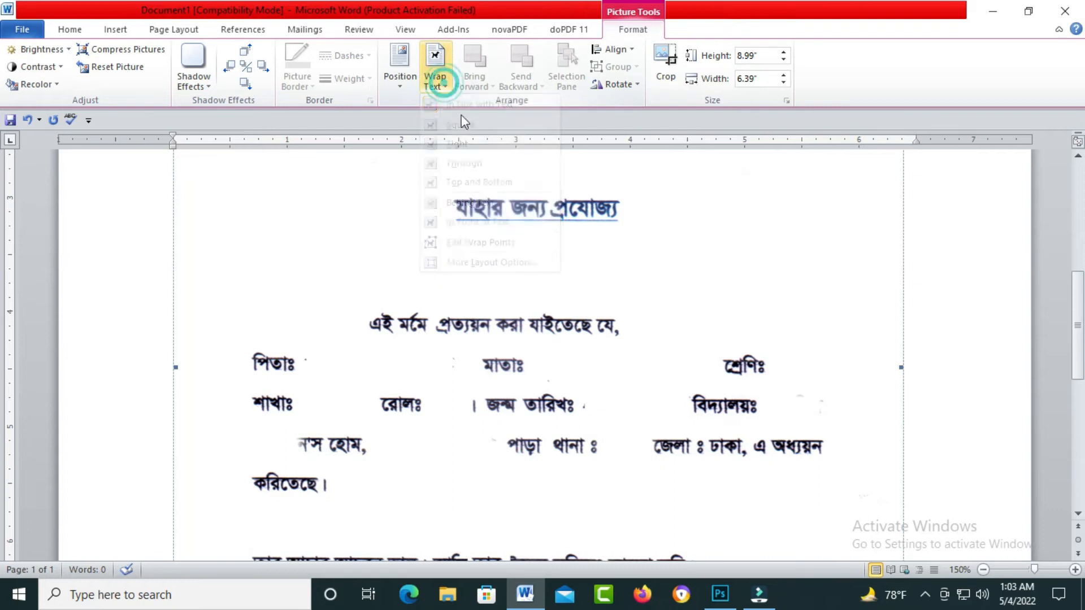
pyautogui.click(444, 82)
pyautogui.click(469, 202)
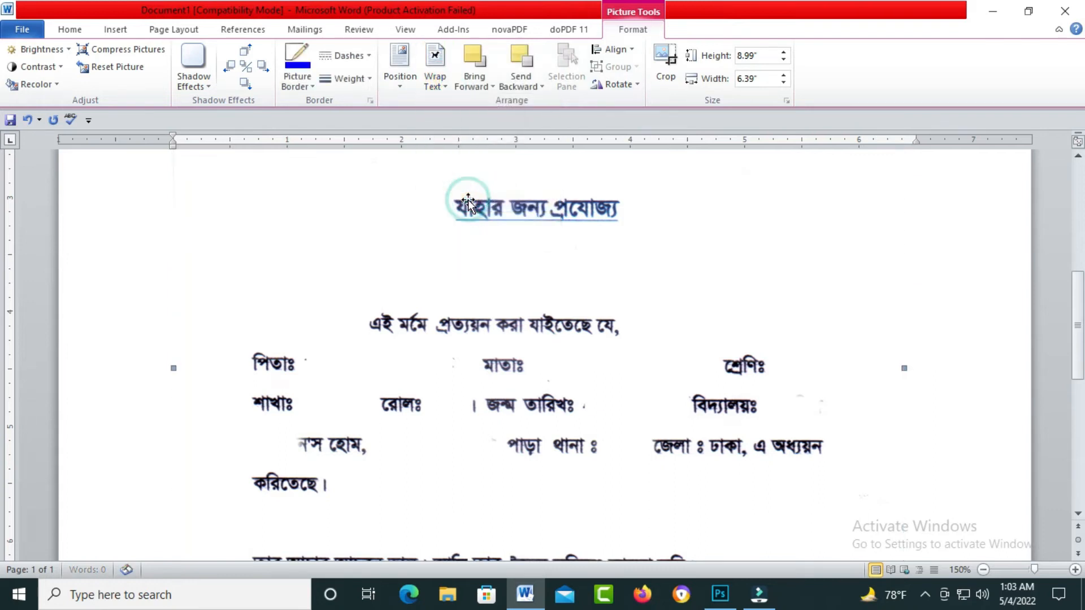
pyautogui.click(463, 317)
pyautogui.click(440, 421)
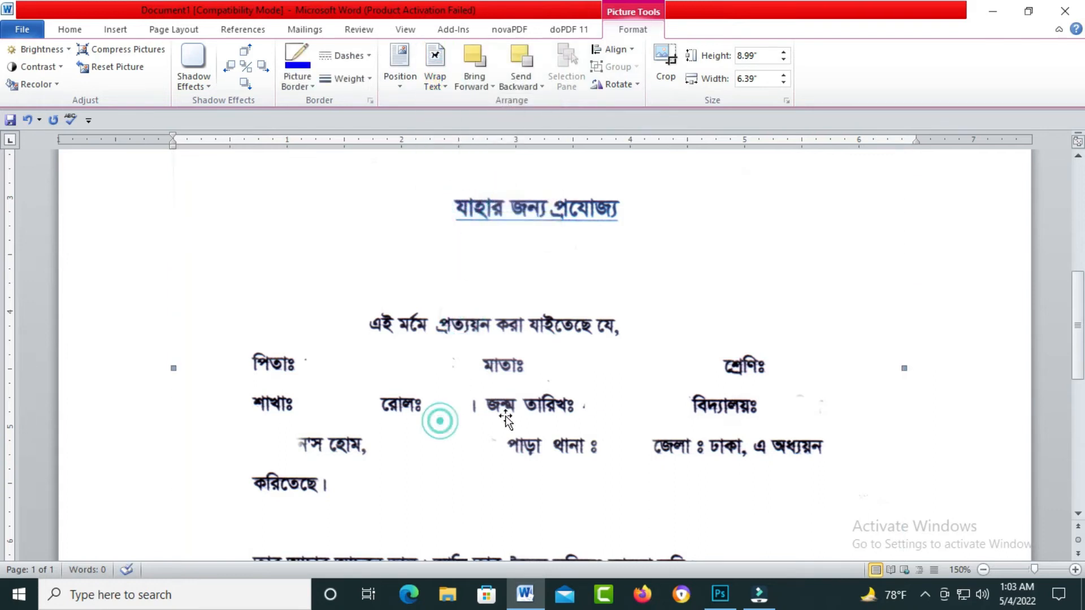
pyautogui.scroll(-7, 627, 397)
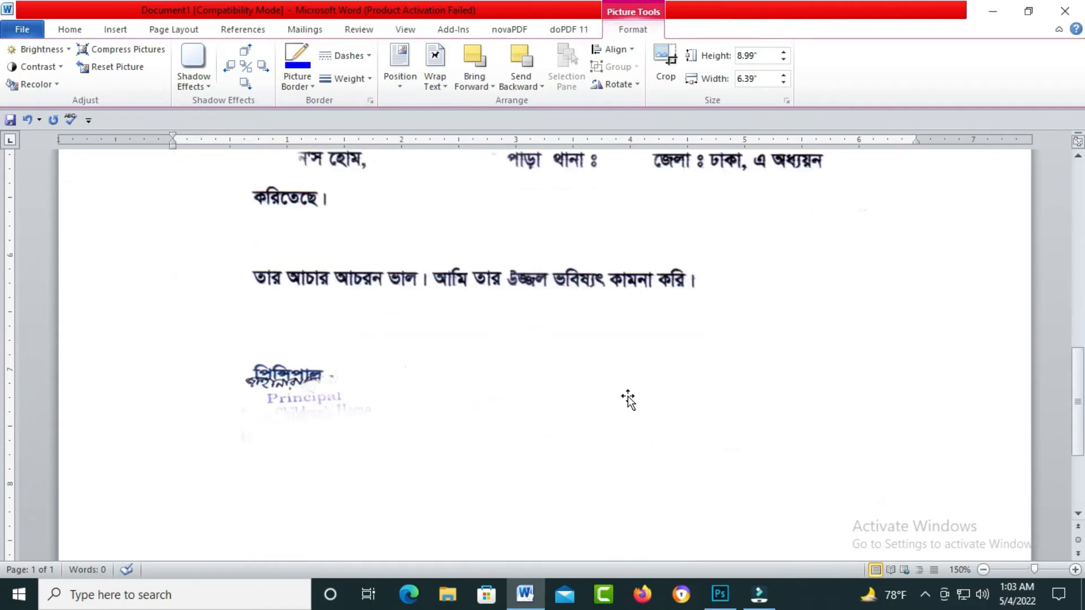
pyautogui.scroll(9, 625, 395)
pyautogui.scroll(-2, 621, 395)
pyautogui.scroll(5, 621, 396)
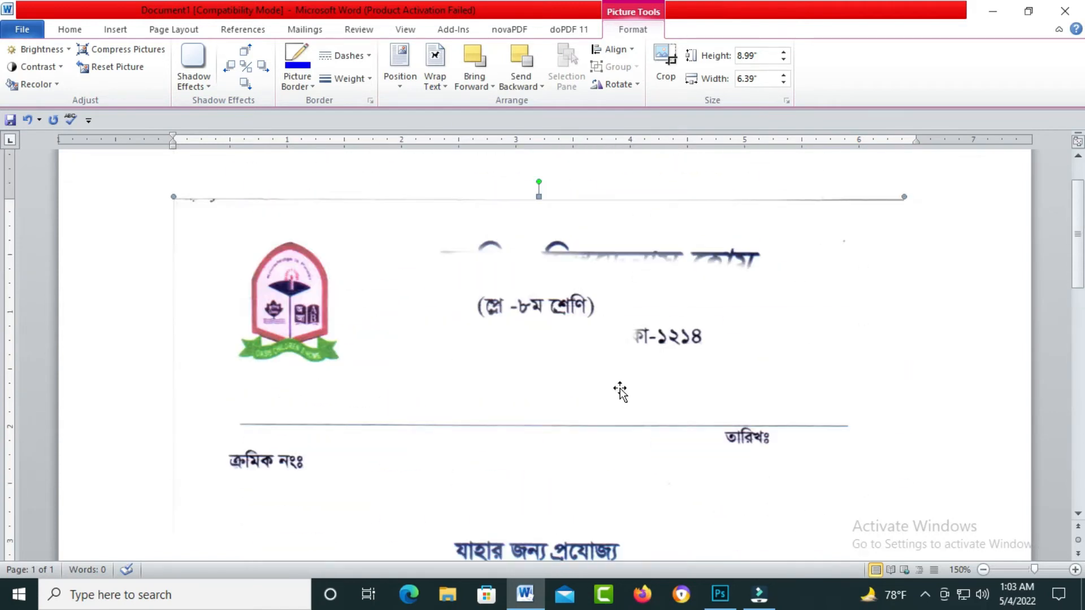
pyautogui.scroll(-4, 620, 389)
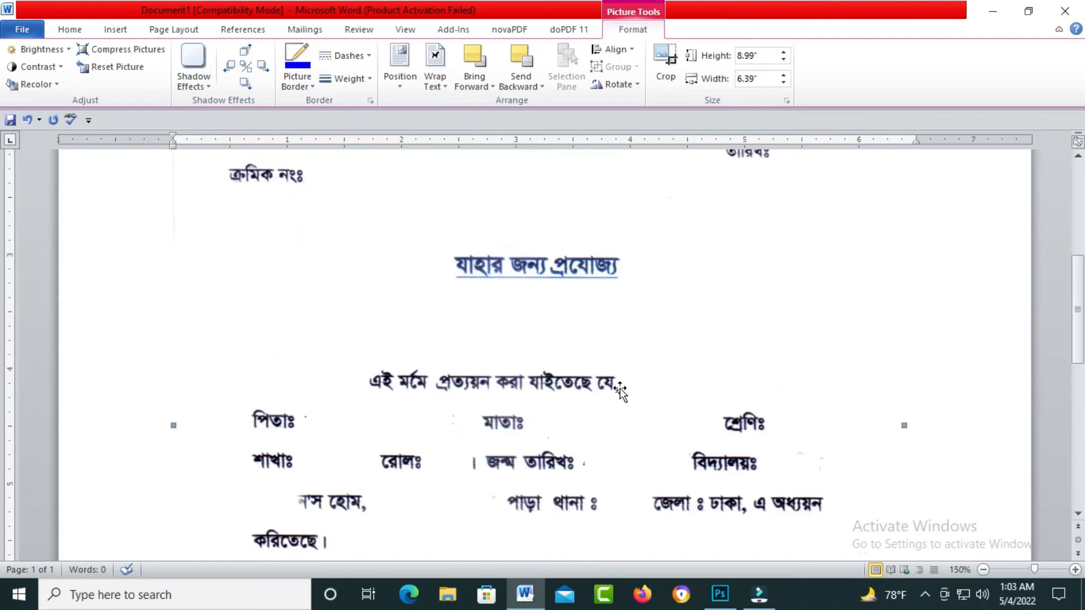
pyautogui.scroll(3, 620, 390)
pyautogui.scroll(2, 620, 392)
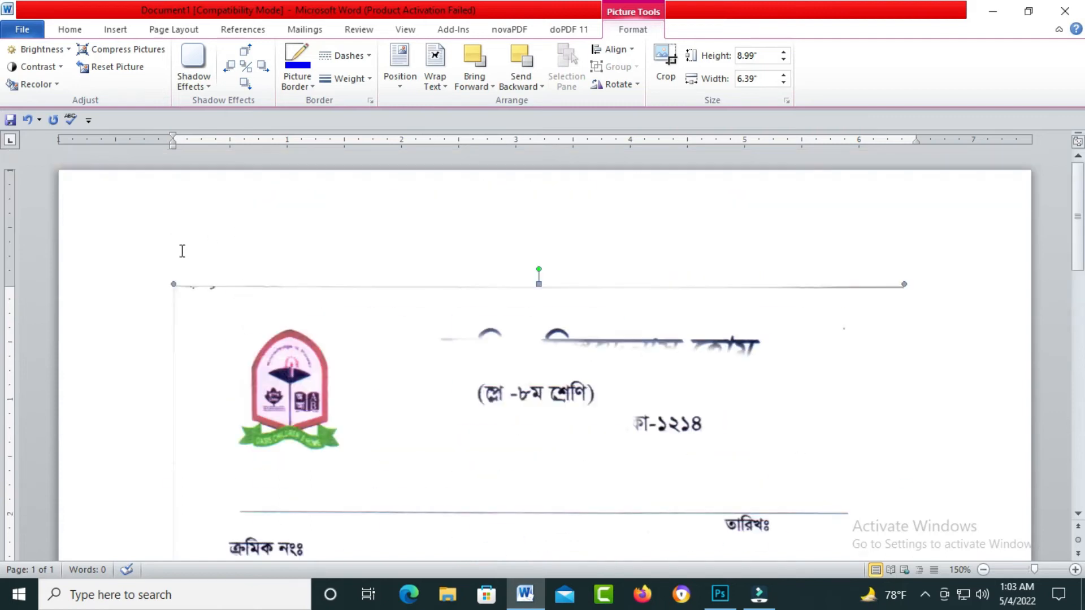
pyautogui.scroll(-2, 604, 354)
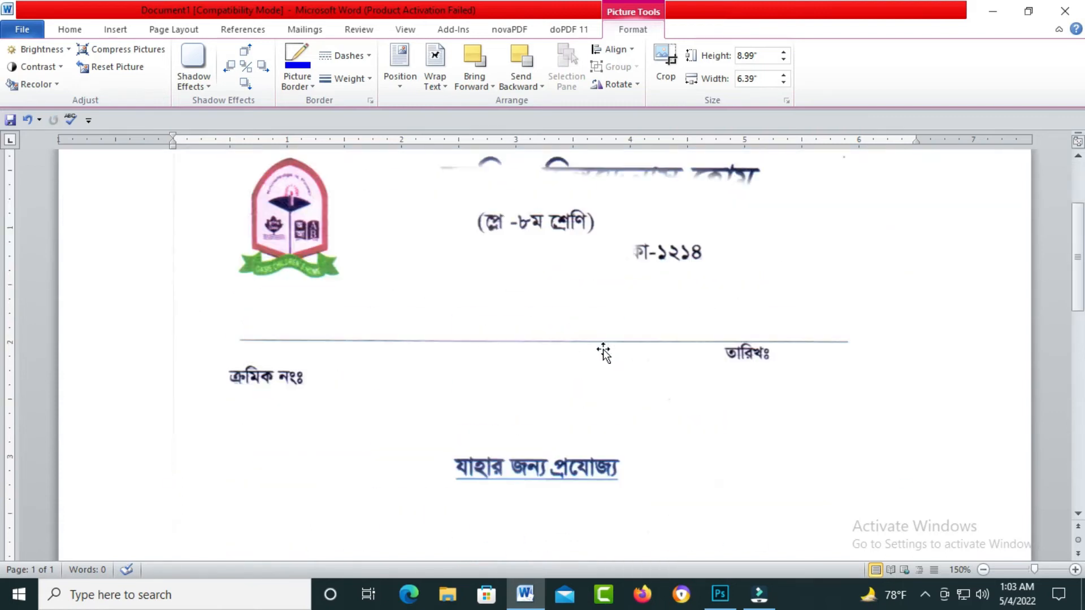
pyautogui.scroll(-9, 608, 356)
# - Drag the picture's top-right and bottom-left corners out to the page edges, about 10.68" by 7.59"
pyautogui.click(643, 190)
pyautogui.click(595, 213)
pyautogui.click(696, 201)
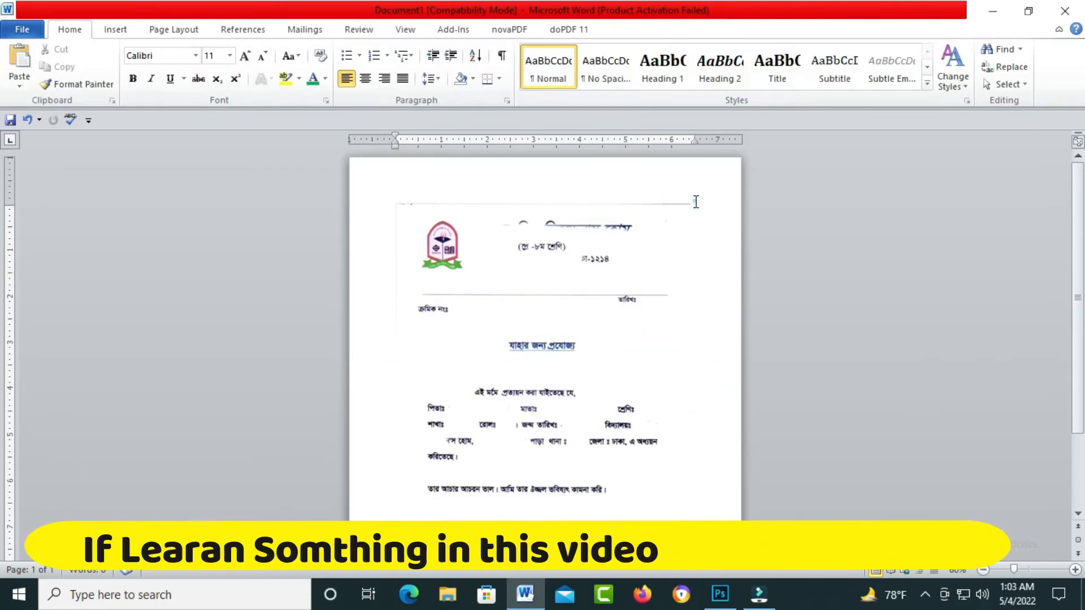
pyautogui.doubleClick(696, 202)
pyautogui.doubleClick(653, 240)
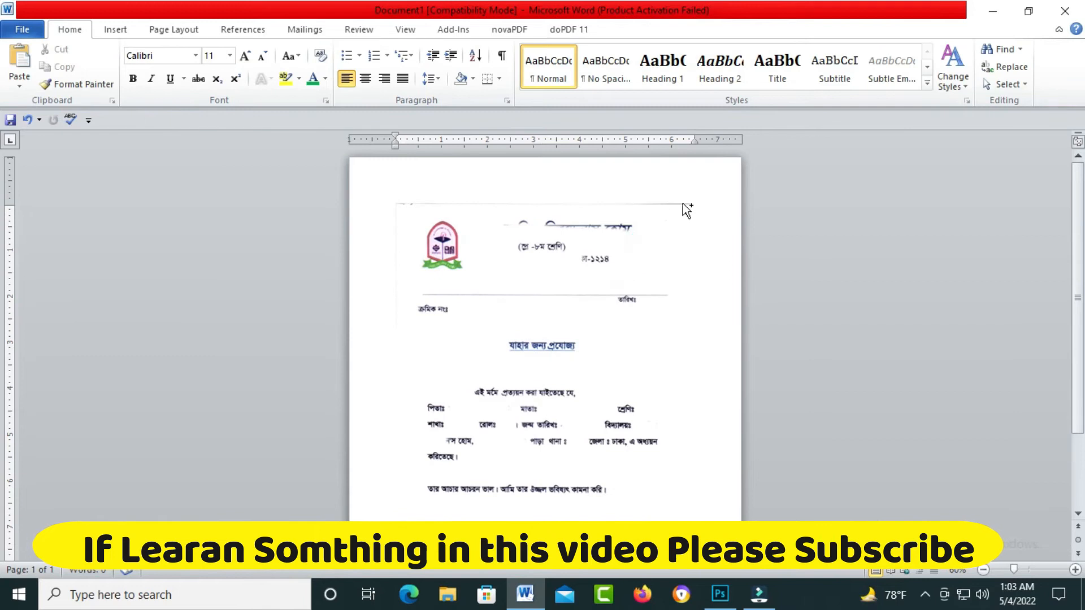
pyautogui.click(684, 207)
pyautogui.click(660, 229)
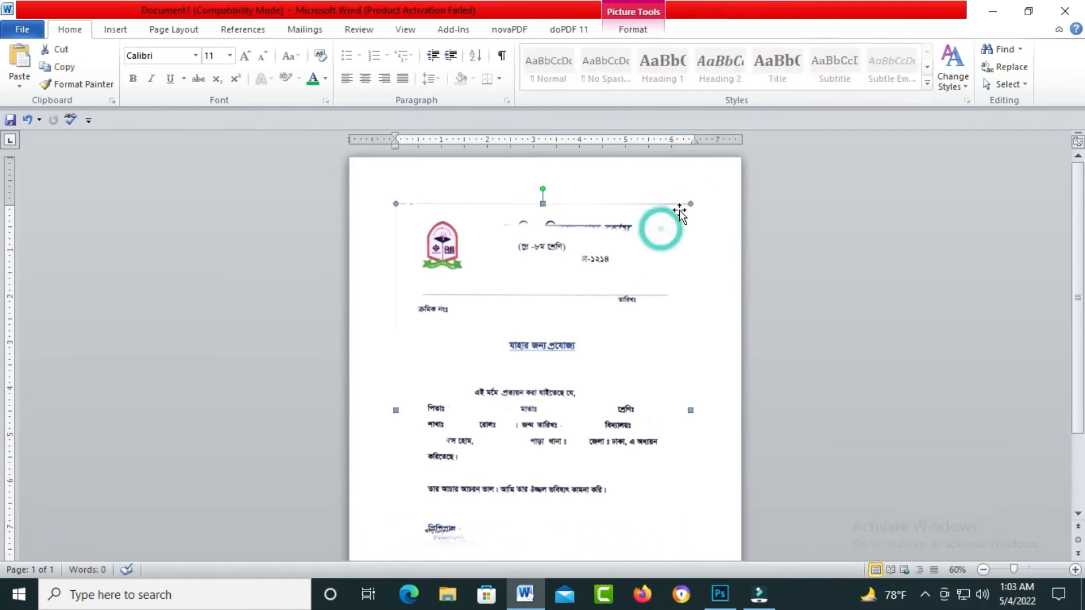
pyautogui.moveTo(688, 202); pyautogui.dragTo(715, 168)
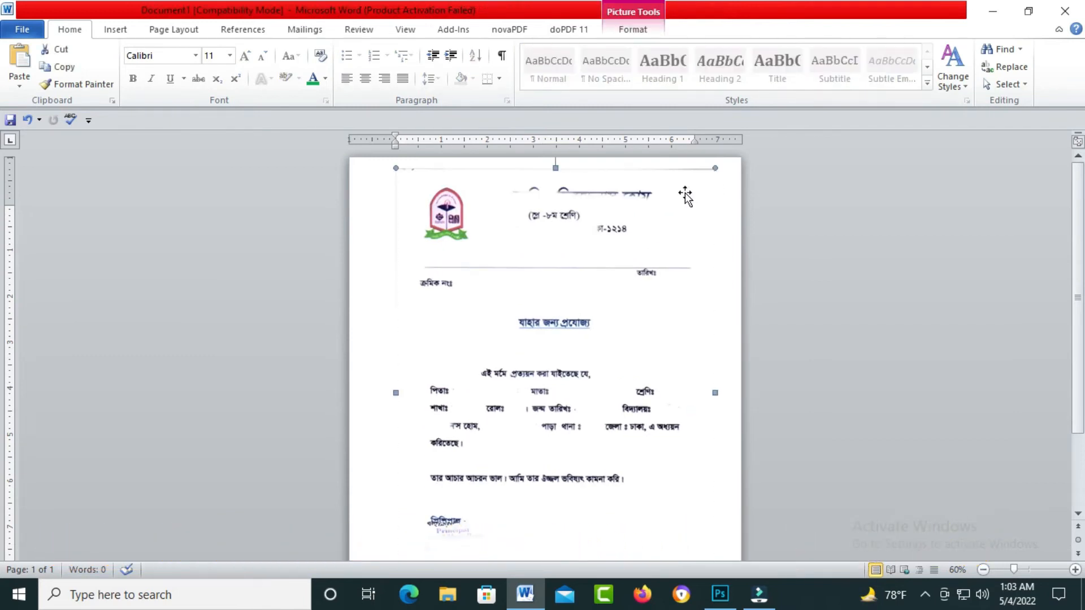
pyautogui.scroll(-5, 536, 412)
pyautogui.scroll(3, 535, 419)
pyautogui.moveTo(450, 457); pyautogui.dragTo(428, 485)
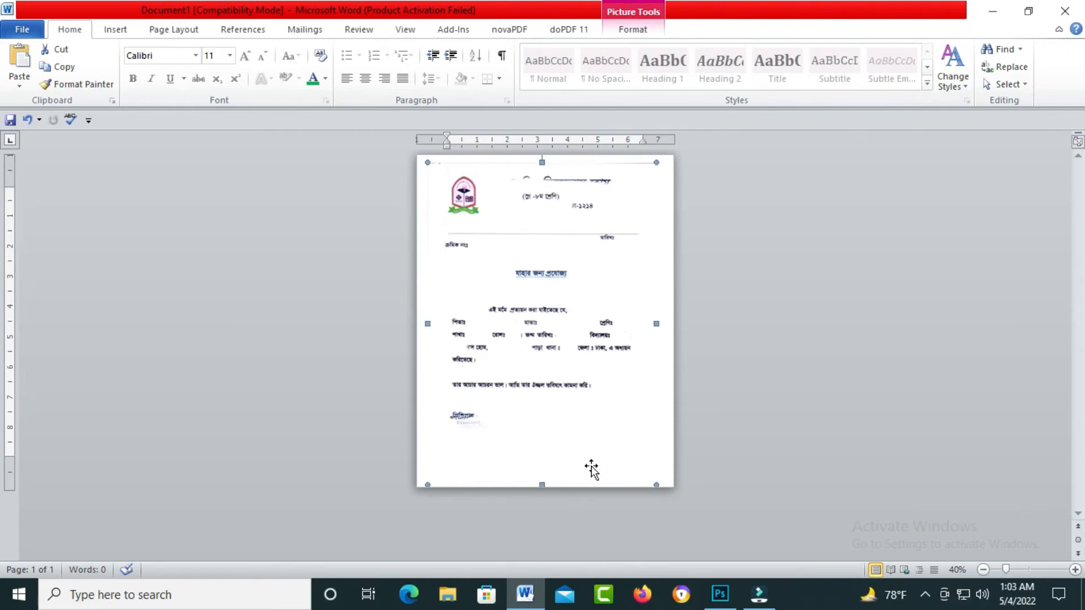
# - Change options in the picture's formatting settings
pyautogui.doubleClick(609, 435)
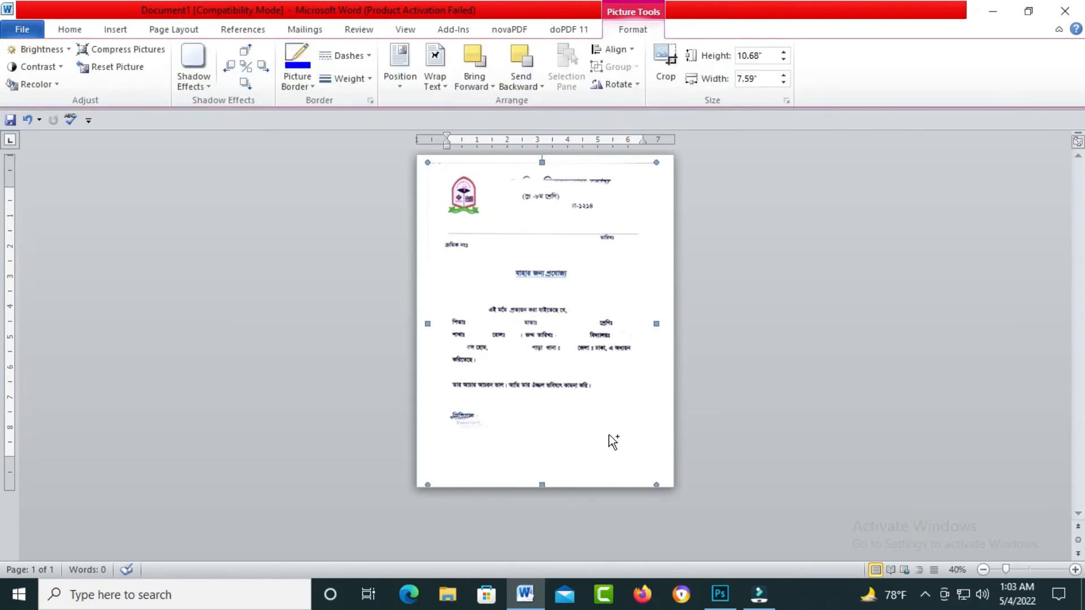
pyautogui.scroll(3, 610, 440)
pyautogui.click(604, 385)
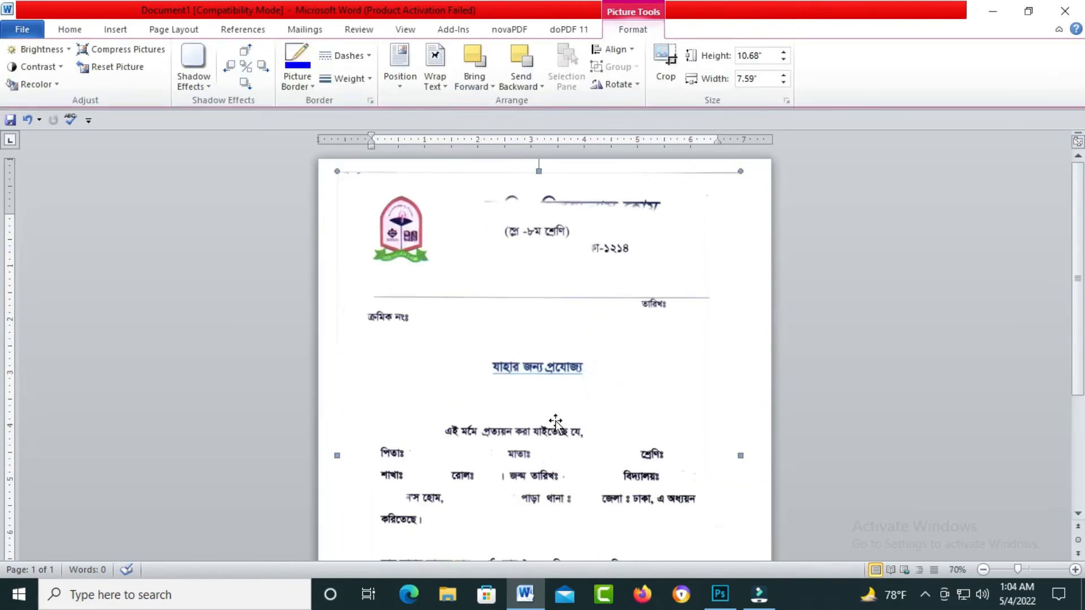
pyautogui.click(485, 313)
pyautogui.click(72, 29)
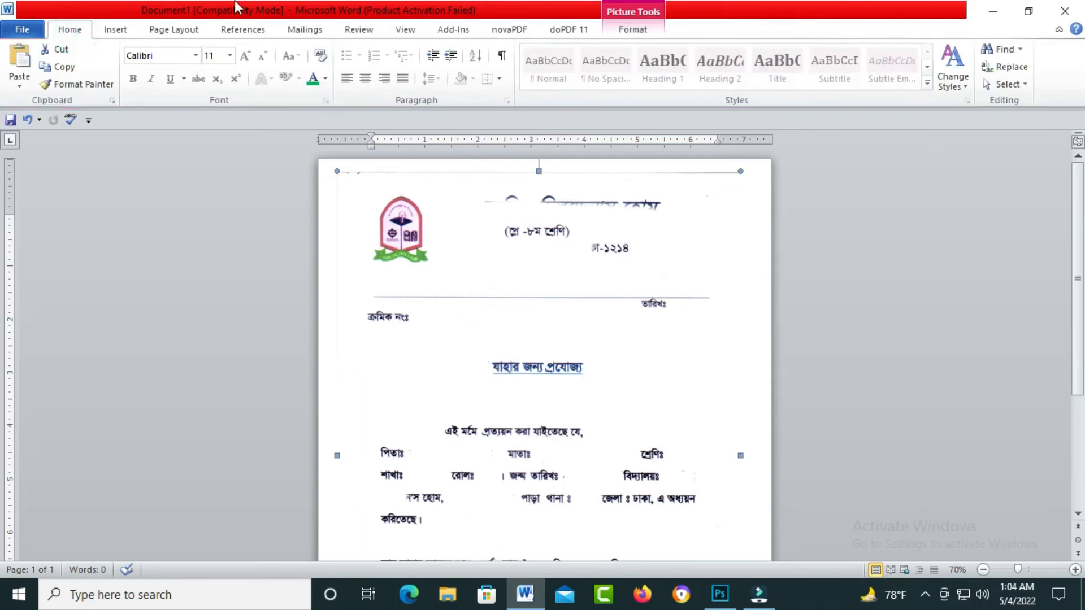
pyautogui.click(34, 29)
# - Draw a text box beside the line এই মর্মে প্রত্যয়ন করা যাইতেছে যে,
pyautogui.click(115, 29)
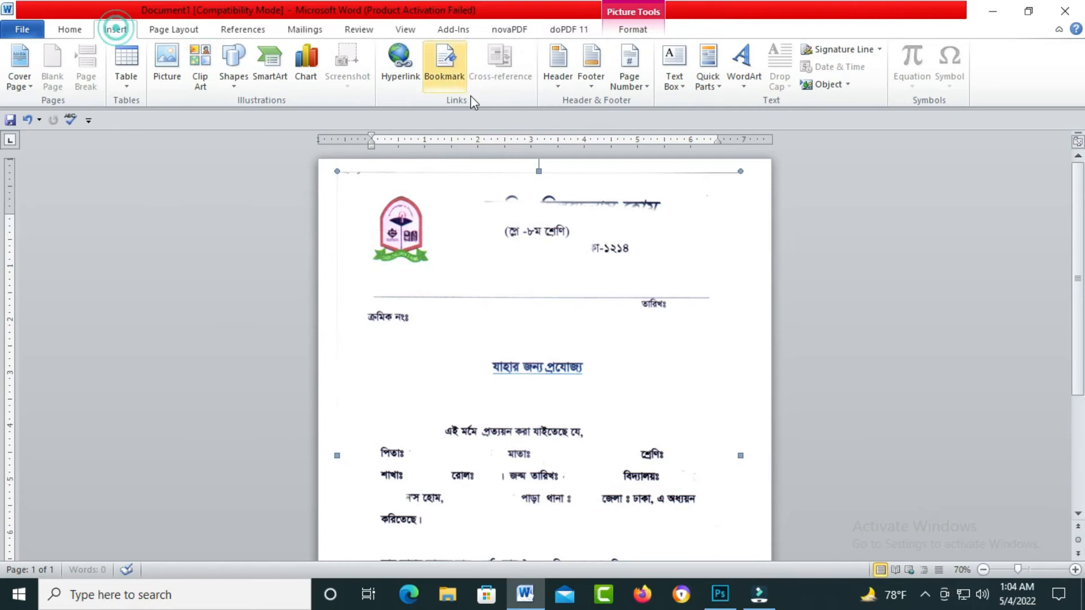
pyautogui.click(685, 88)
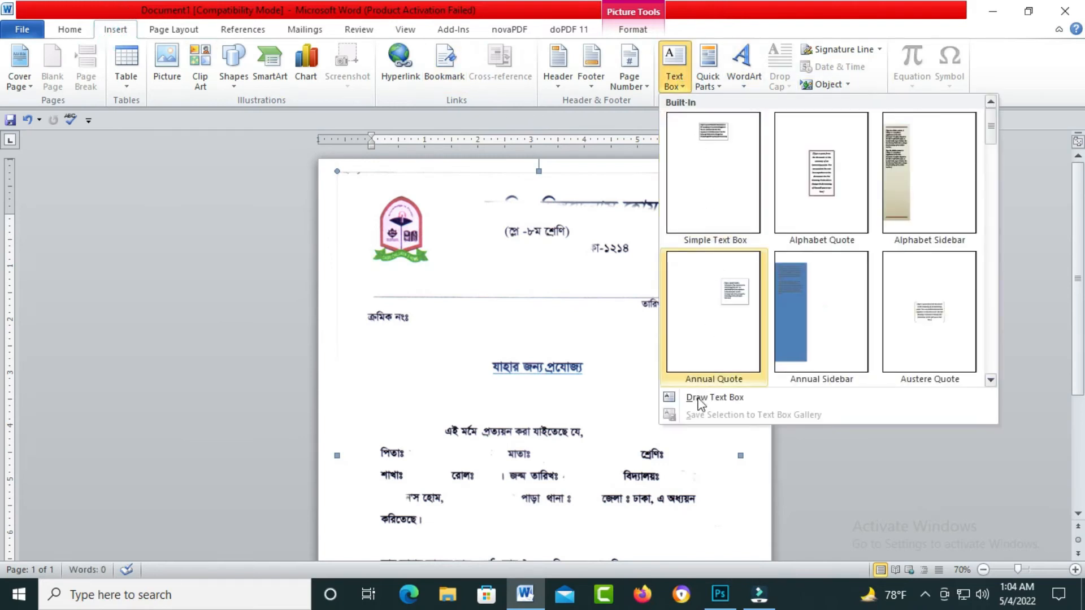
pyautogui.click(697, 397)
pyautogui.moveTo(594, 417)
pyautogui.mouseDown()
pyautogui.moveTo(649, 438)
pyautogui.moveTo(743, 448)
pyautogui.mouseUp()
pyautogui.click(626, 433)
# - Type the student's name in the box in SutonnyMJ font at size 15
pyautogui.hotkey('ctrl', 'd')
pyautogui.write('sutonnymj')
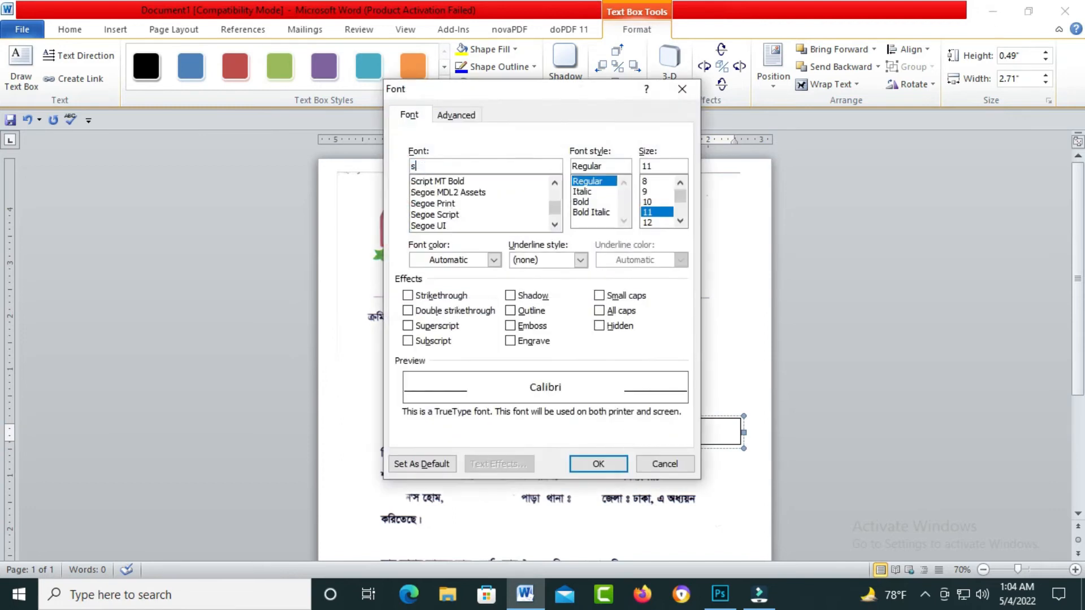
pyautogui.press('Return')
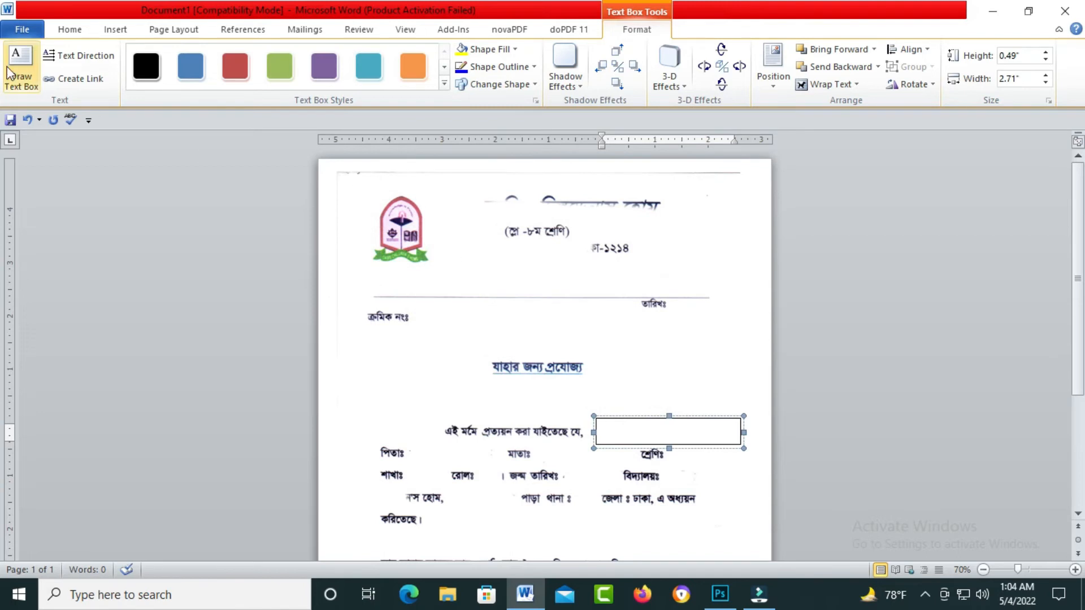
pyautogui.click(70, 29)
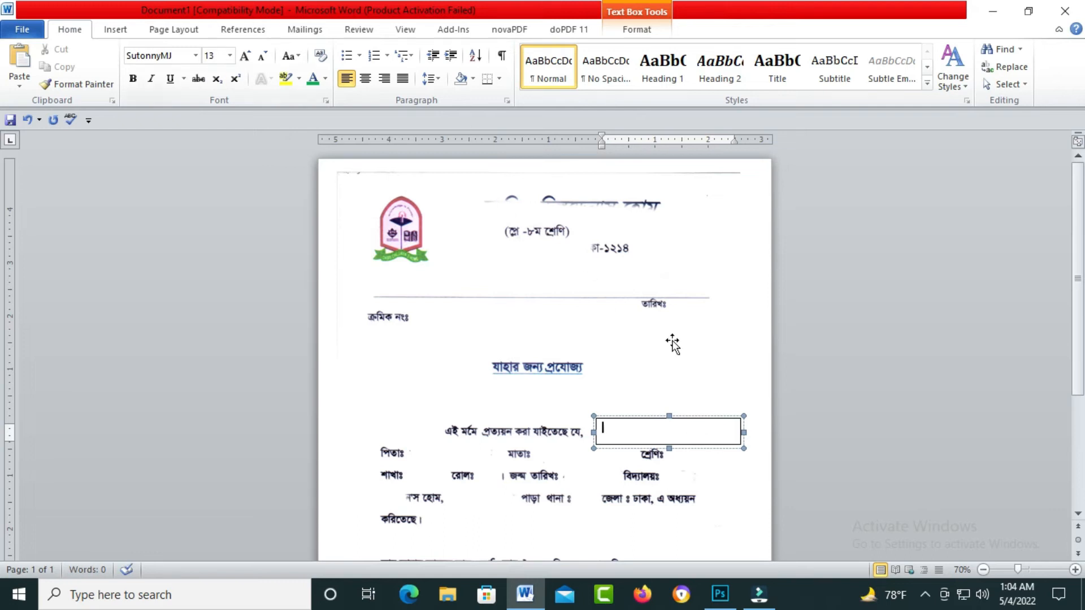
pyautogui.scroll(2, 718, 368)
pyautogui.write('অ')
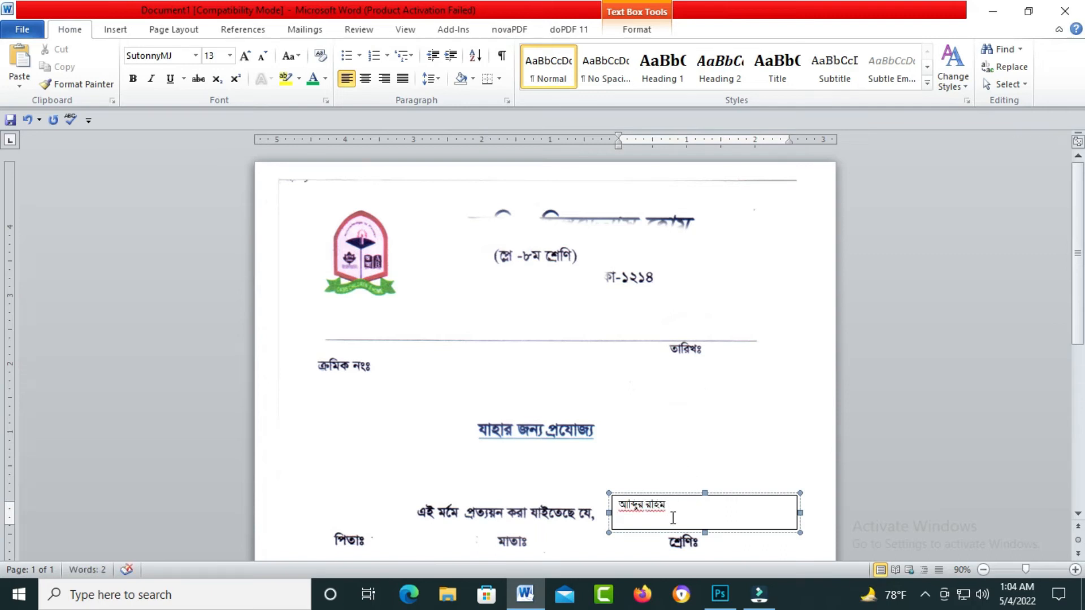
pyautogui.hotkey('ctrl', 'a')
pyautogui.hotkey('ctrl', ']')
pyautogui.hotkey('ctrl', ']')
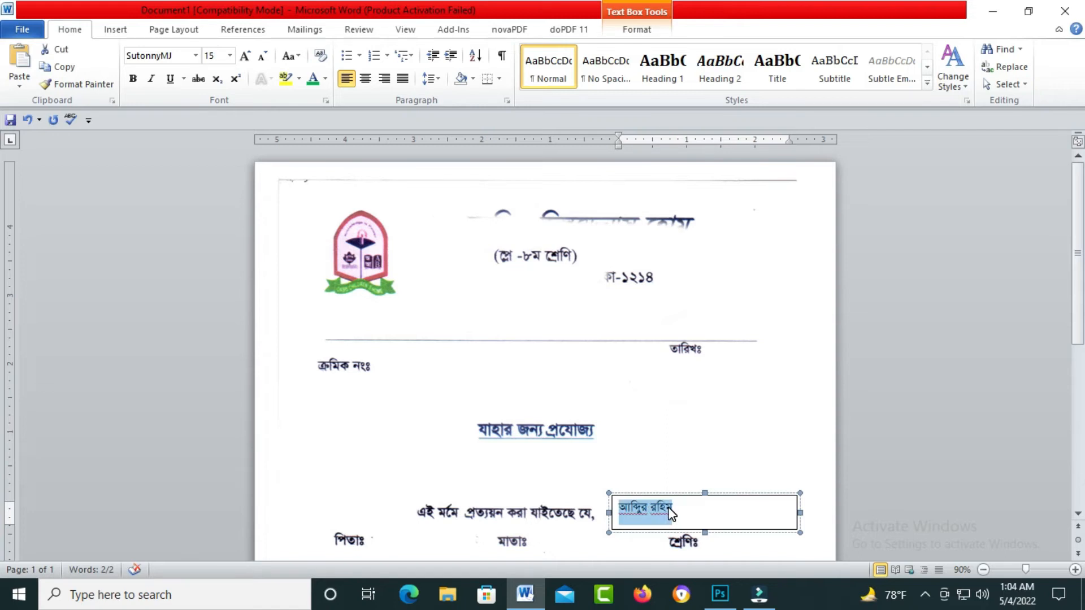
# - Remove the name text box's outline so it is borderless
pyautogui.click(690, 499)
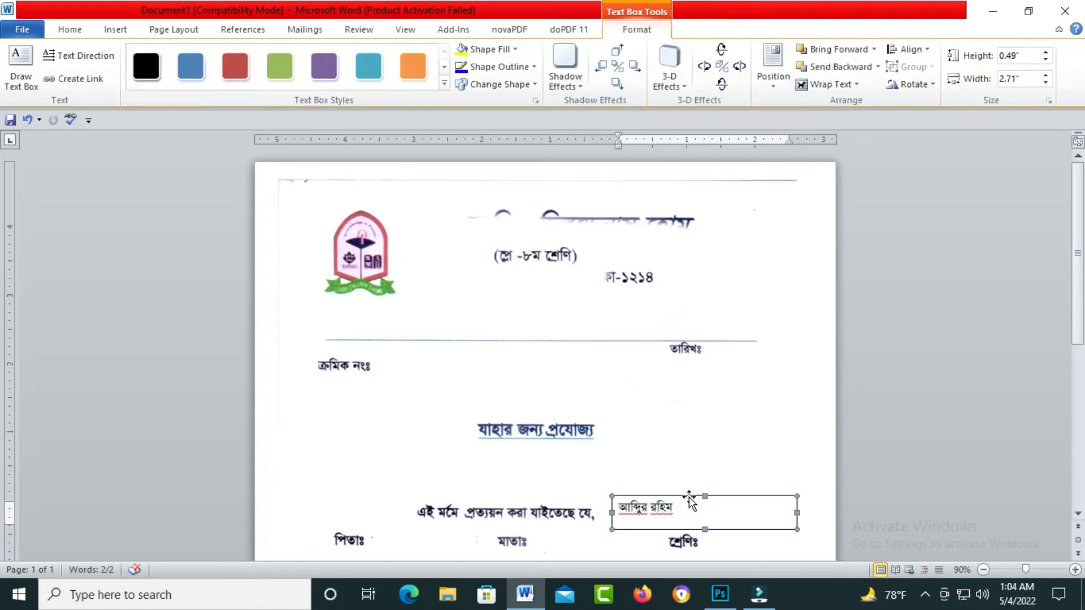
pyautogui.click(536, 67)
pyautogui.click(513, 201)
pyautogui.scroll(-1, 767, 354)
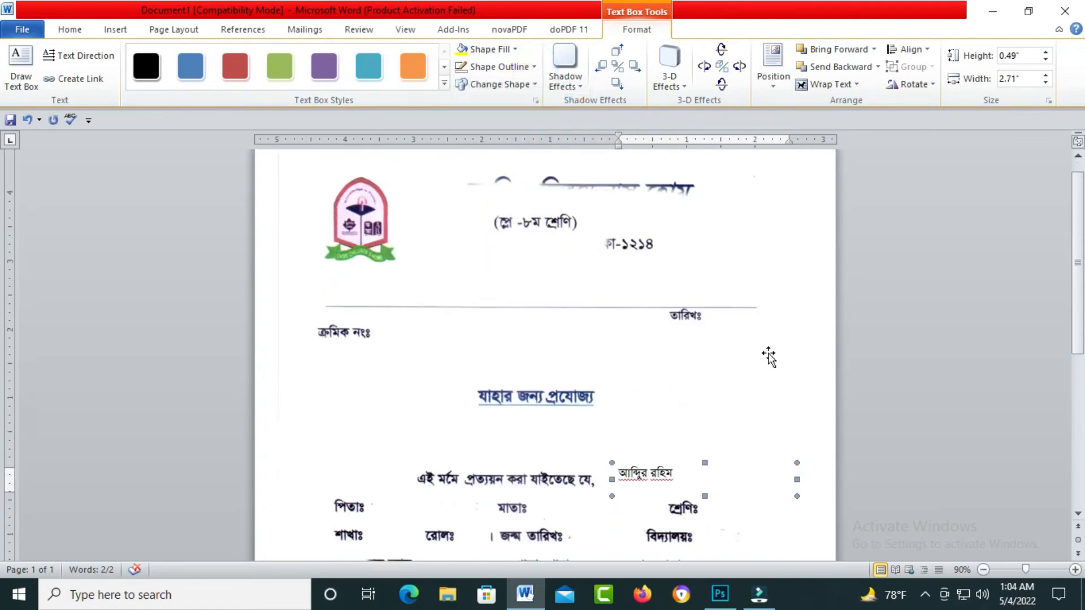
pyautogui.click(723, 450)
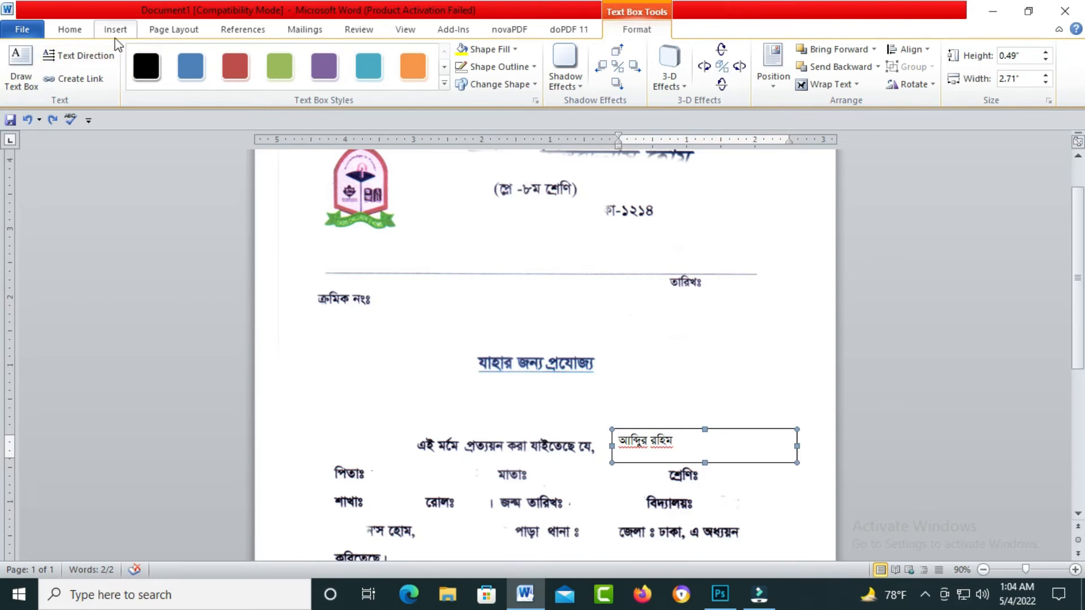
pyautogui.click(487, 373)
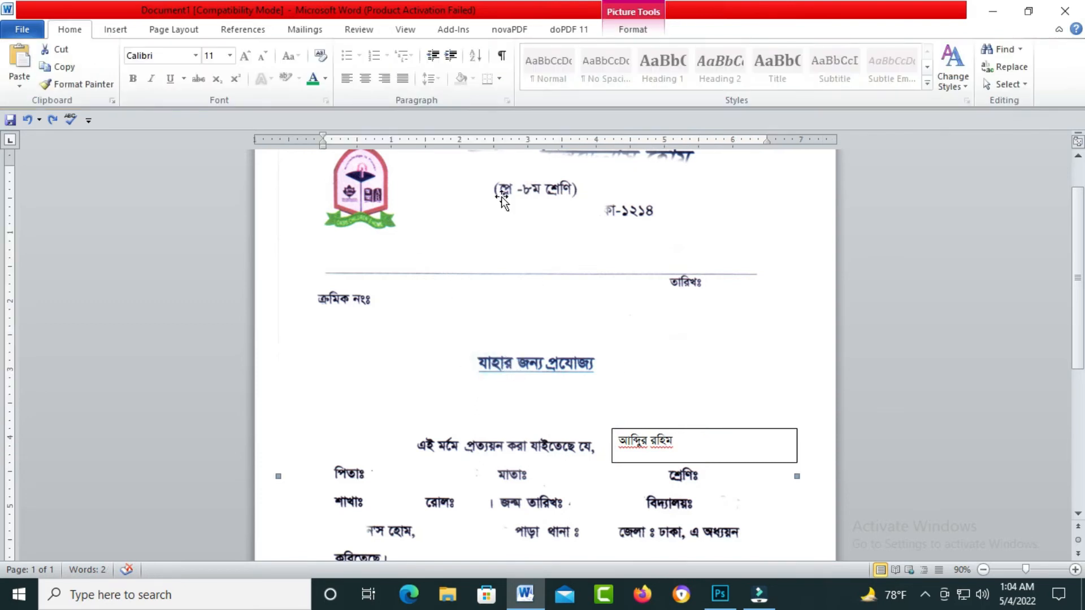
pyautogui.click(116, 30)
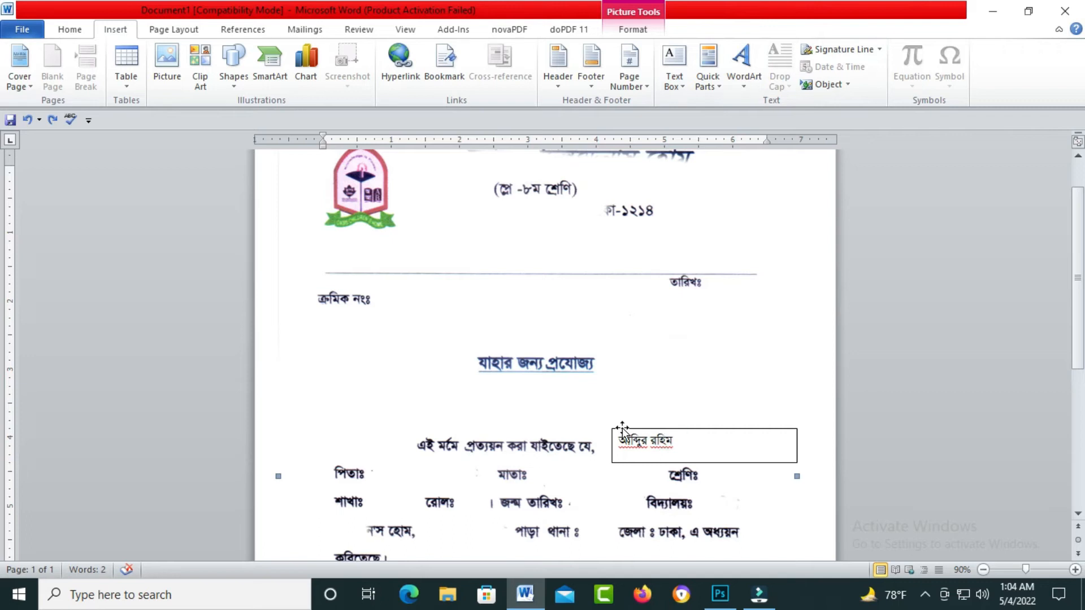
pyautogui.click(654, 438)
pyautogui.click(690, 431)
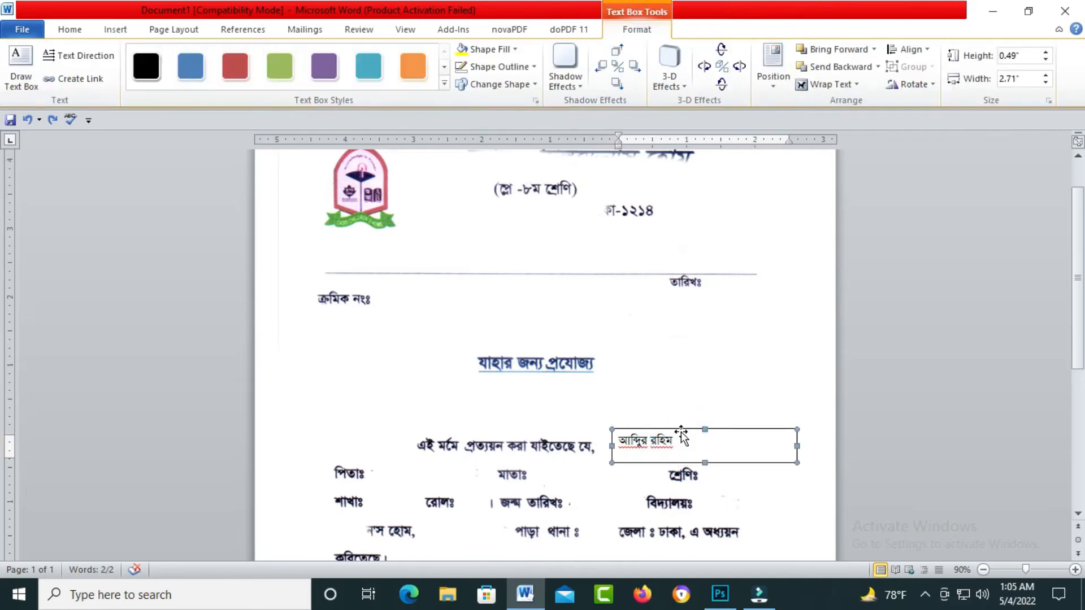
# - Try the Shape Outline choices on the name text box, briefly editing its text
pyautogui.click(534, 68)
pyautogui.click(534, 68)
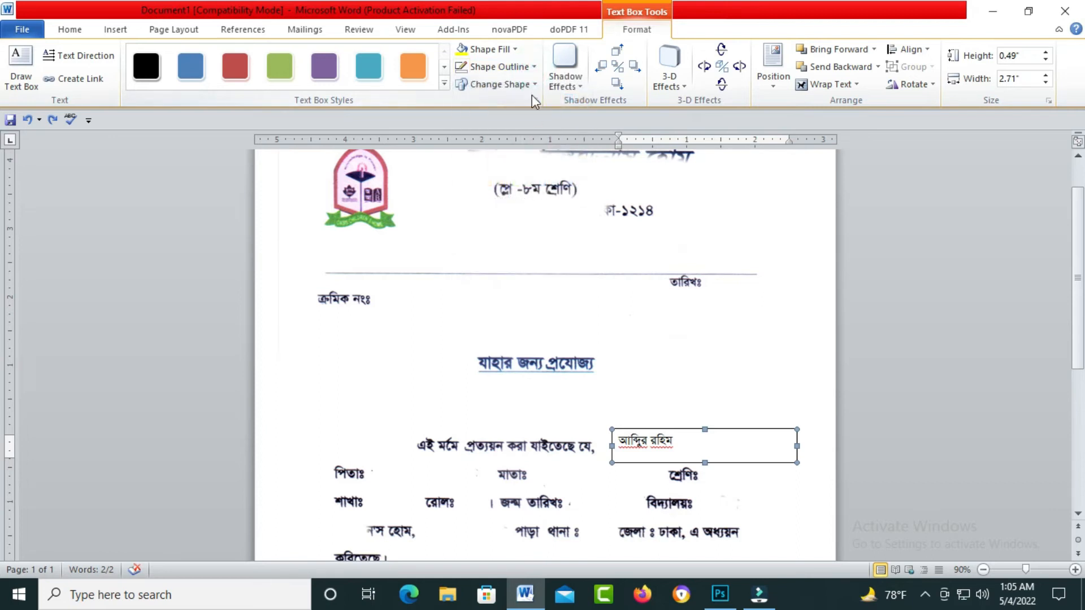
pyautogui.click(532, 67)
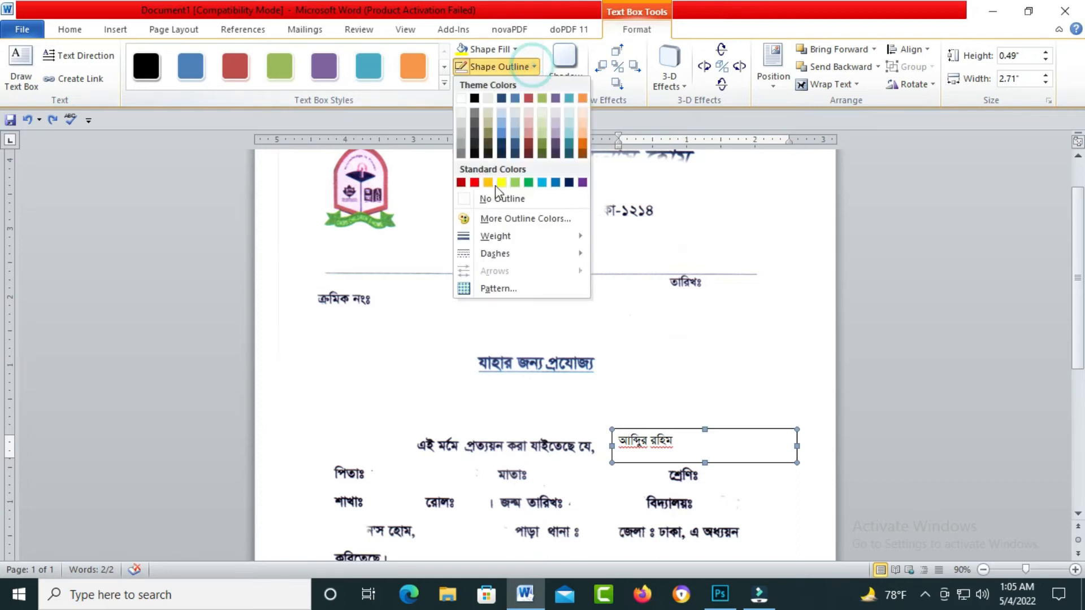
pyautogui.click(737, 428)
pyautogui.click(722, 441)
pyautogui.doubleClick(664, 440)
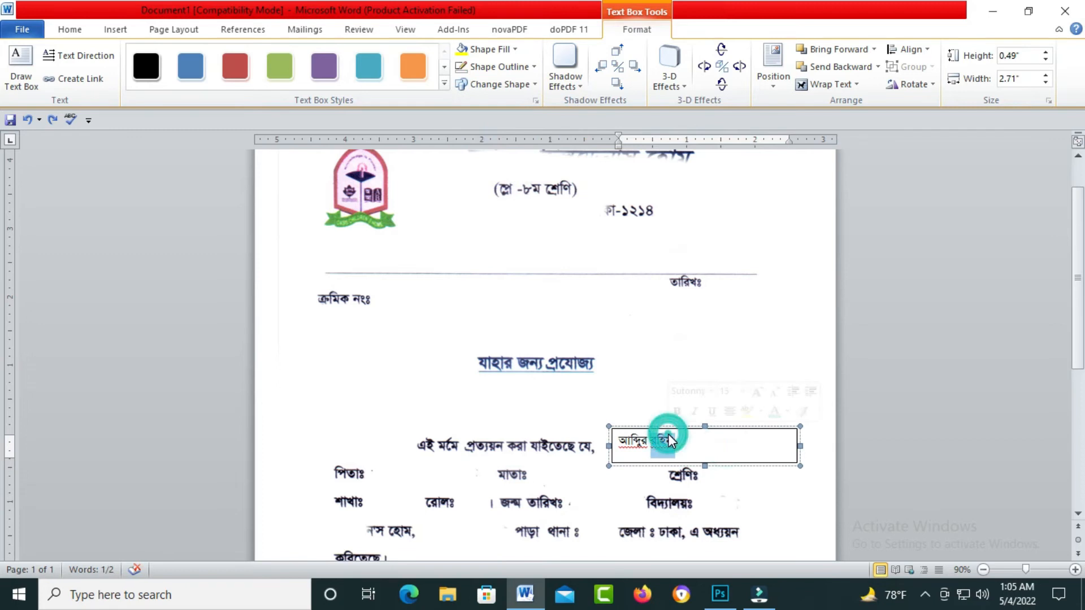
pyautogui.click(705, 448)
pyautogui.click(688, 421)
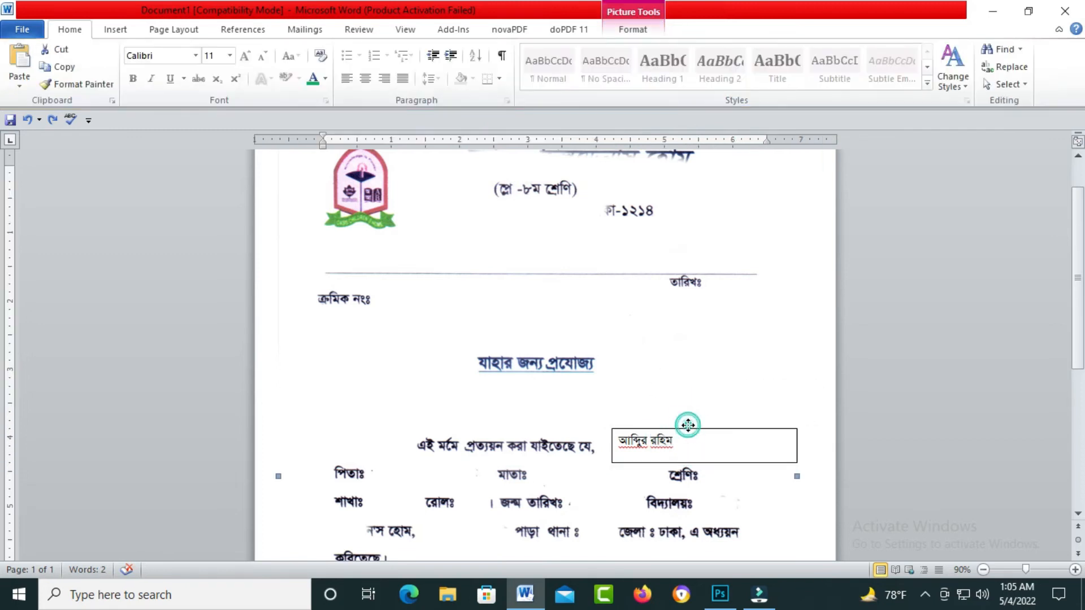
# - Select the whole name text box and set its Shape Outline to No Outline
pyautogui.click(688, 427)
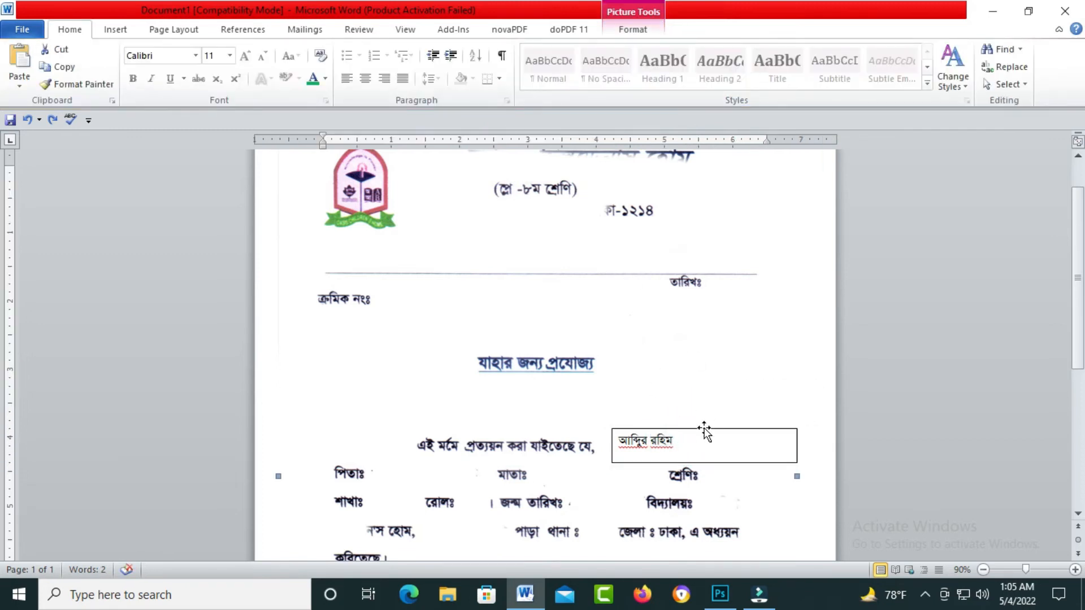
pyautogui.click(706, 428)
pyautogui.click(534, 66)
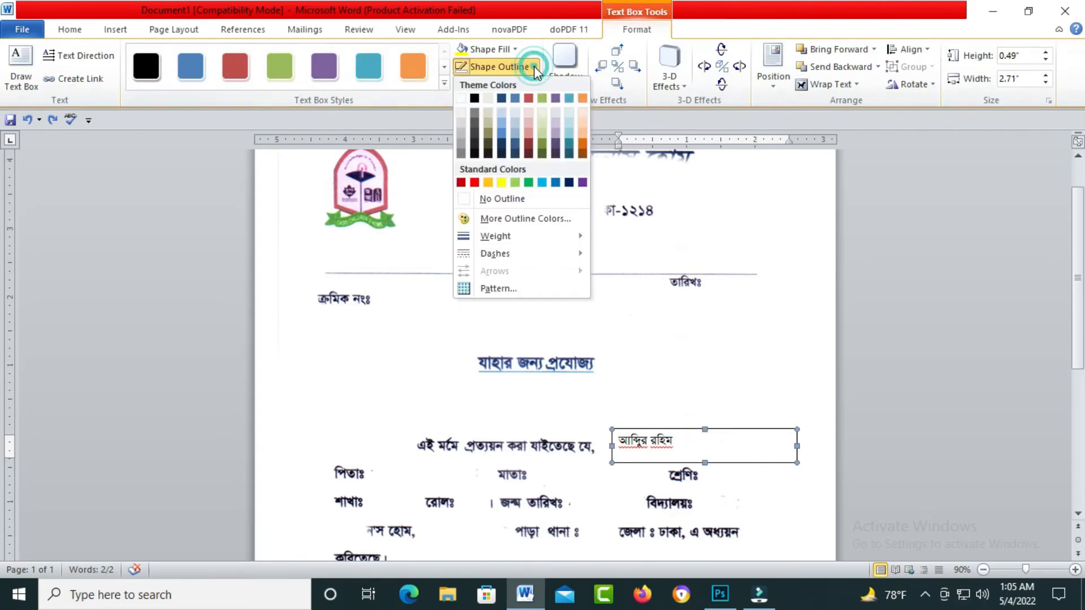
pyautogui.click(505, 199)
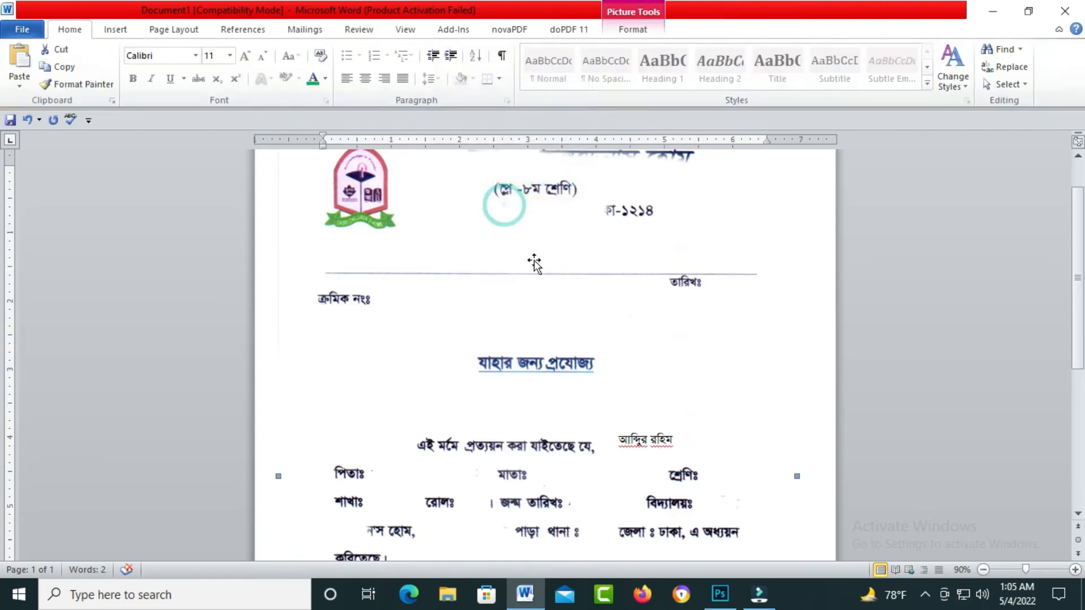
pyautogui.click(656, 429)
pyautogui.click(681, 427)
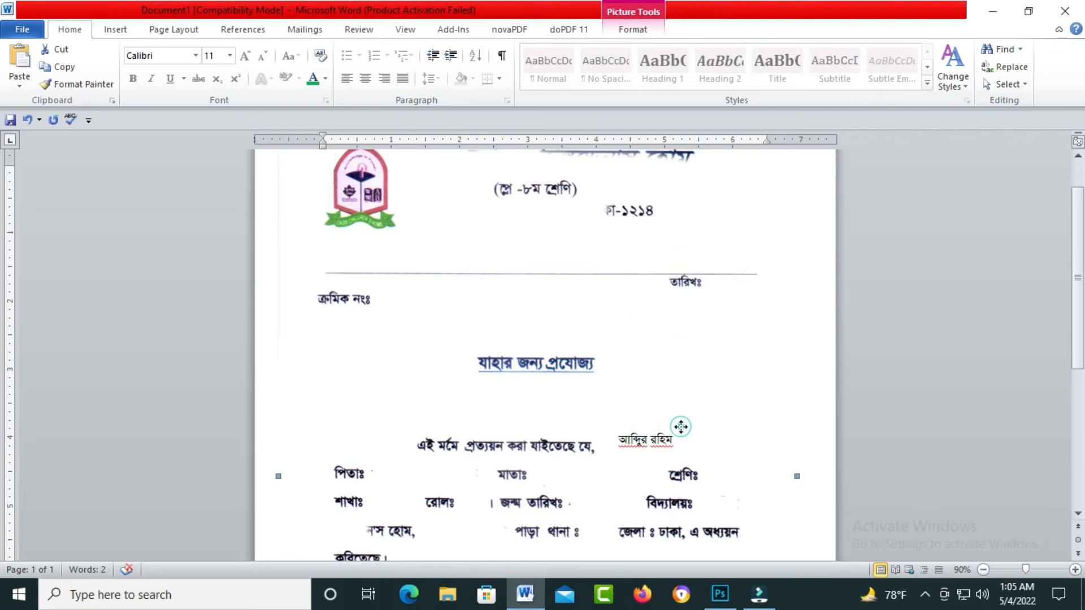
pyautogui.doubleClick(686, 480)
pyautogui.click(664, 441)
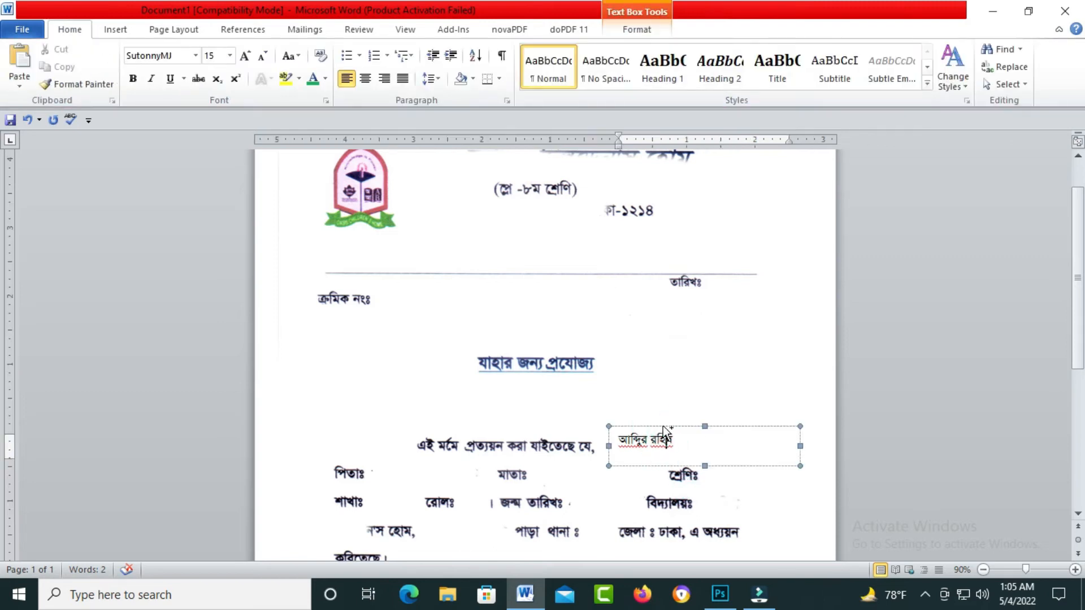
pyautogui.click(660, 427)
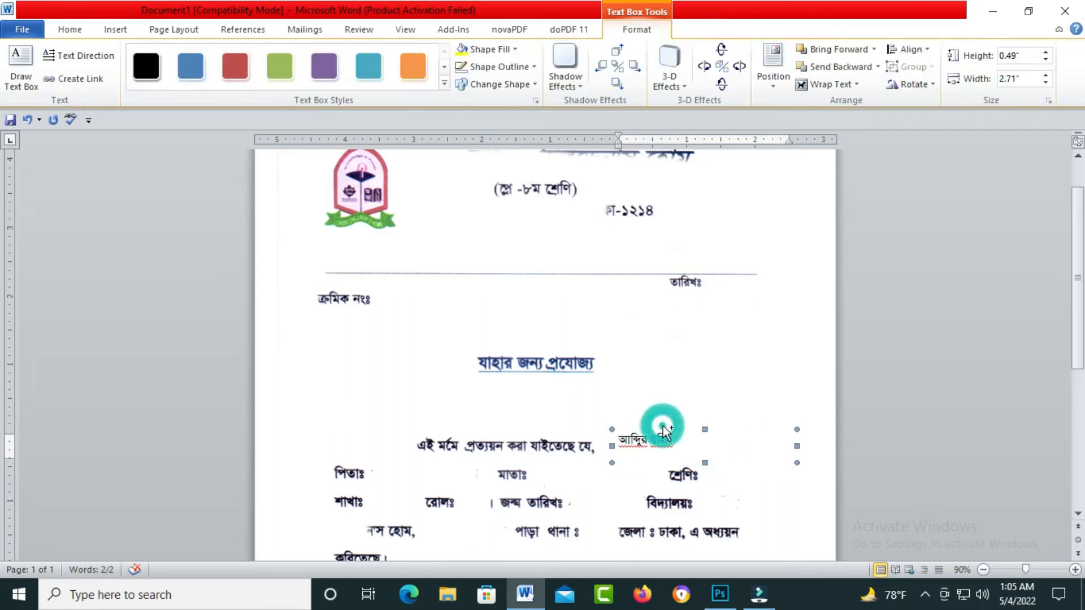
# - Copy the name box down after পিতাঃ and replace its text with the father's name
pyautogui.keyDown('shift'); pyautogui.click(530, 454); pyautogui.keyUp('shift')
pyautogui.click(642, 441)
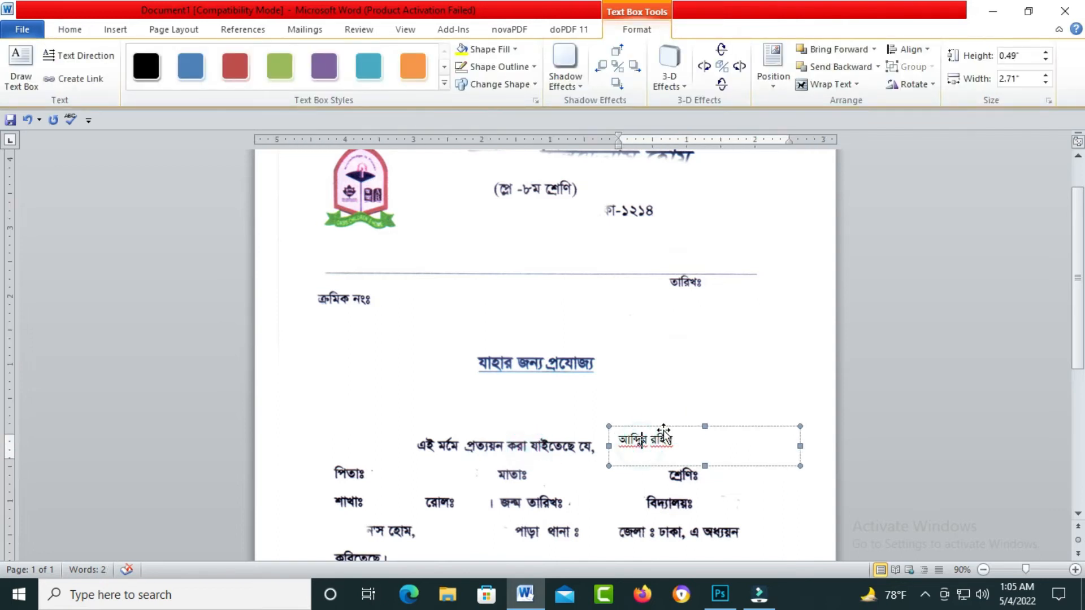
pyautogui.moveTo(664, 430); pyautogui.dragTo(416, 460)
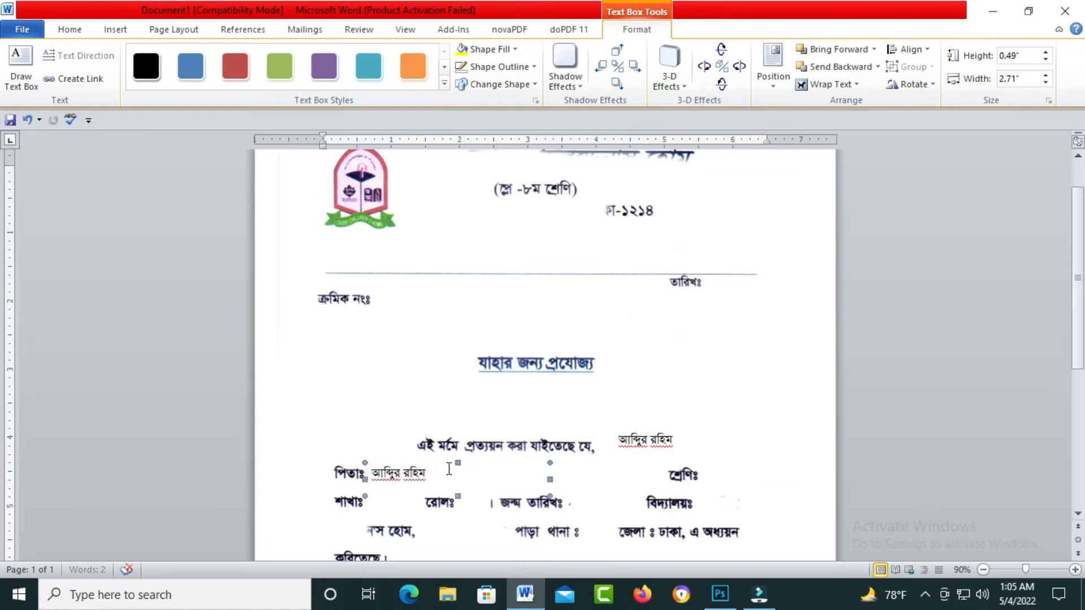
pyautogui.tripleClick(435, 471)
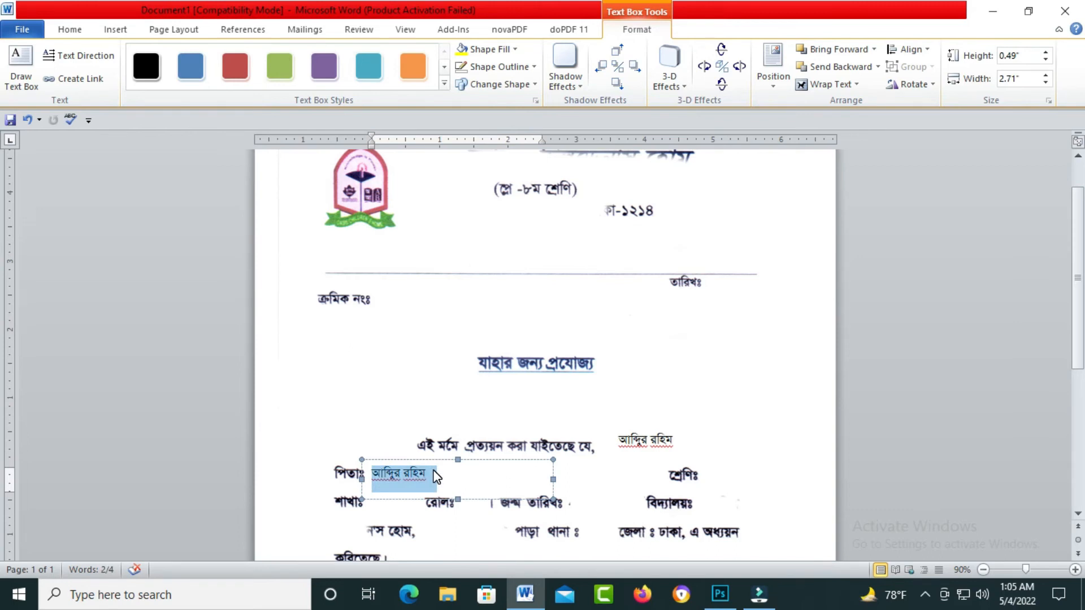
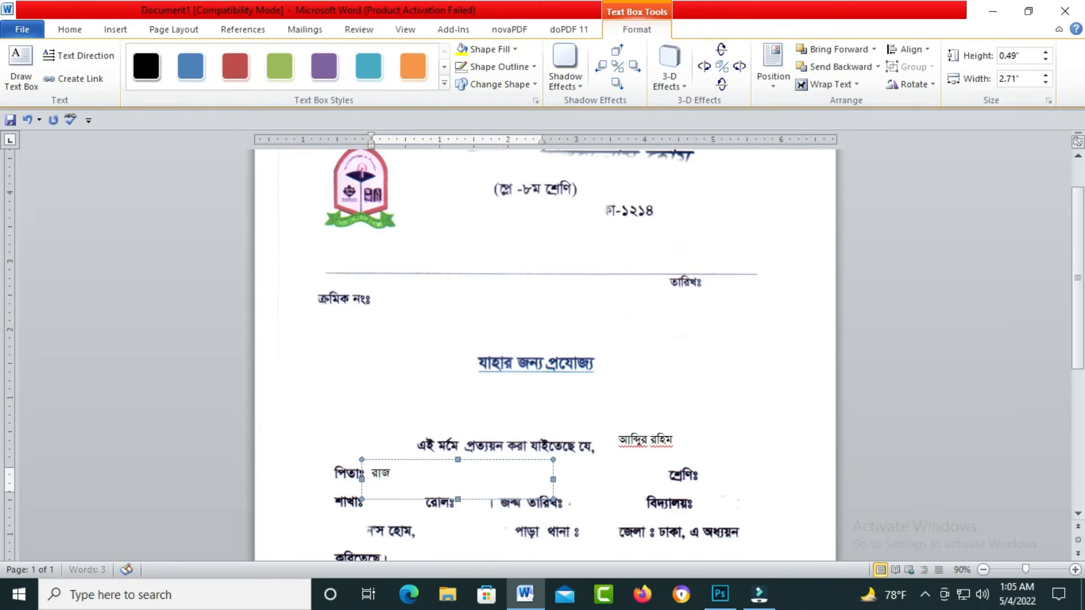
# - Duplicate the father's name box toward the right side of the line
pyautogui.click(421, 455)
pyautogui.click(429, 463)
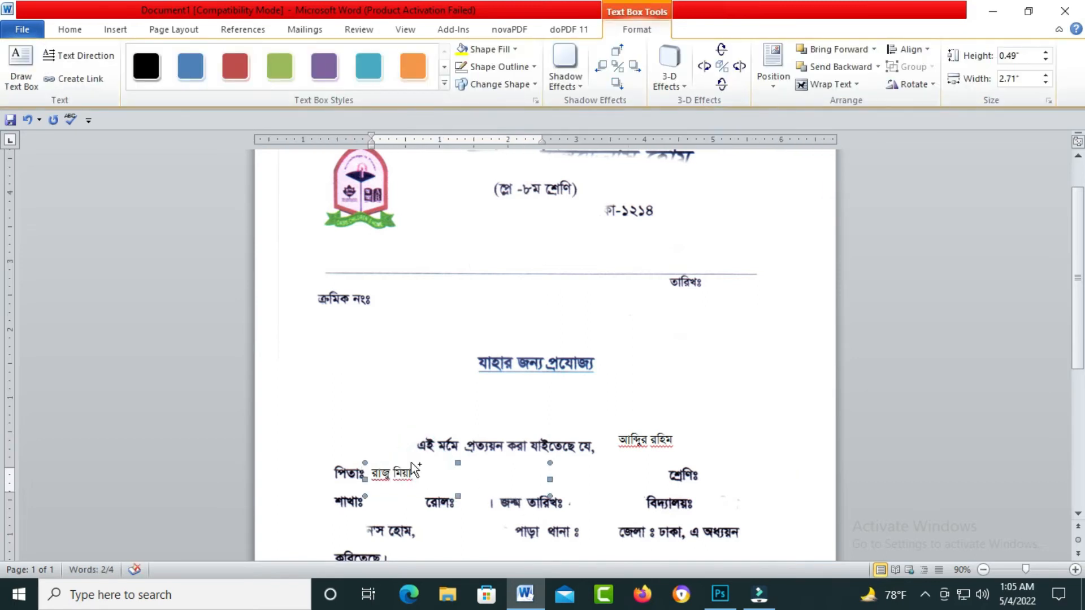
pyautogui.moveTo(420, 470); pyautogui.dragTo(717, 461)
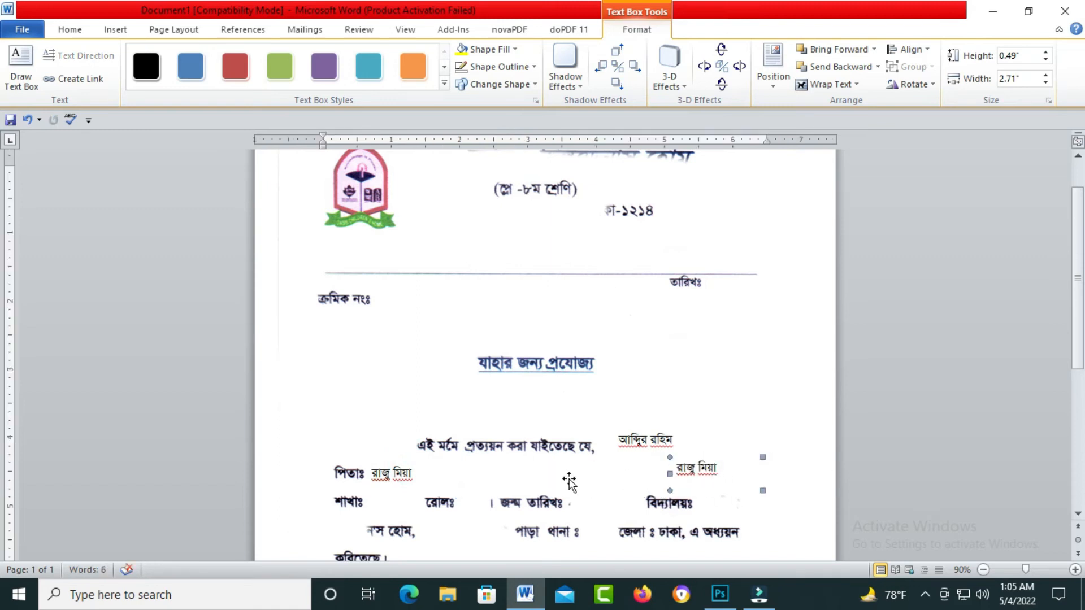
# - Narrow the father's box and move its narrowed copy in after মাতাঃ
pyautogui.click(489, 469)
pyautogui.moveTo(555, 477); pyautogui.dragTo(477, 478)
pyautogui.click(696, 478)
pyautogui.moveTo(686, 459); pyautogui.dragTo(551, 458)
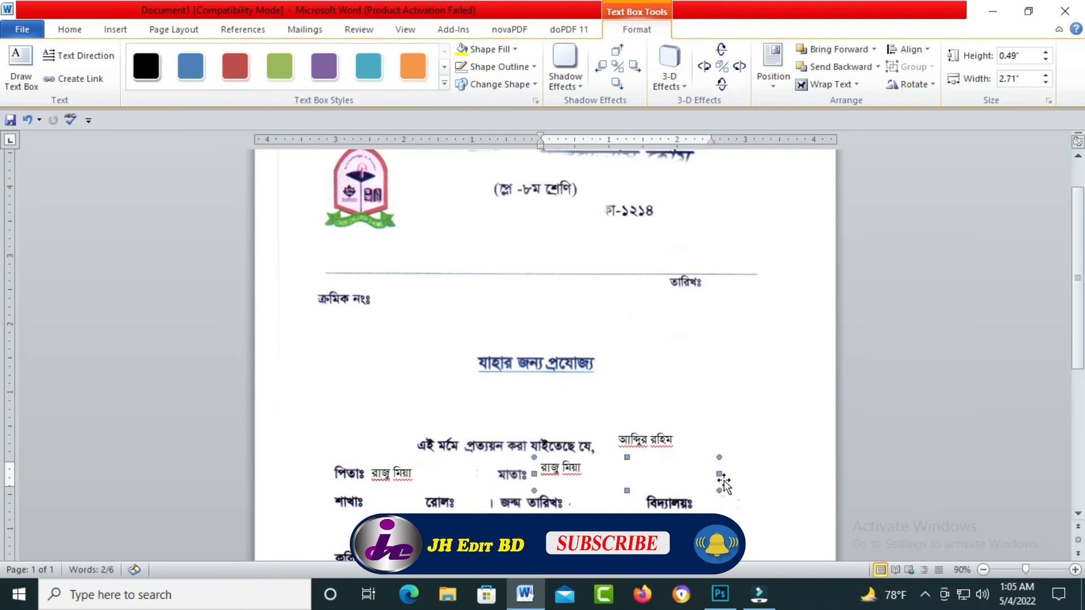
pyautogui.moveTo(707, 474); pyautogui.dragTo(648, 475)
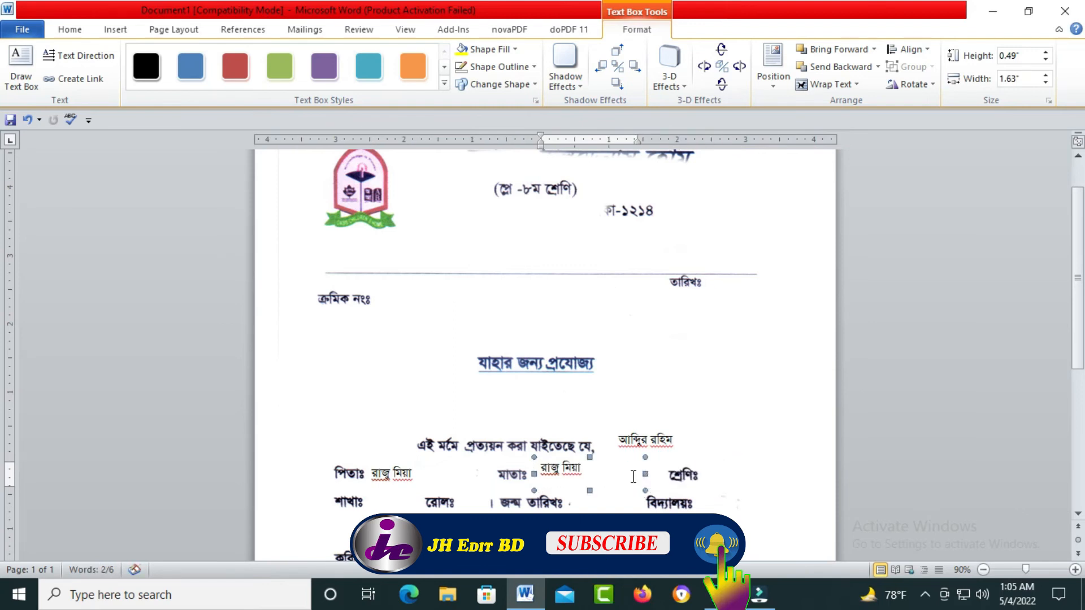
pyautogui.click(575, 458)
pyautogui.press('Down')
pyautogui.press('Down')
pyautogui.press('Down')
pyautogui.press('Down')
pyautogui.press('Down')
# - Replace the copy's text with the mother's name and copy it toward শ্রেণিঃ
pyautogui.click(587, 471)
pyautogui.hotkey('ctrl', 'a')
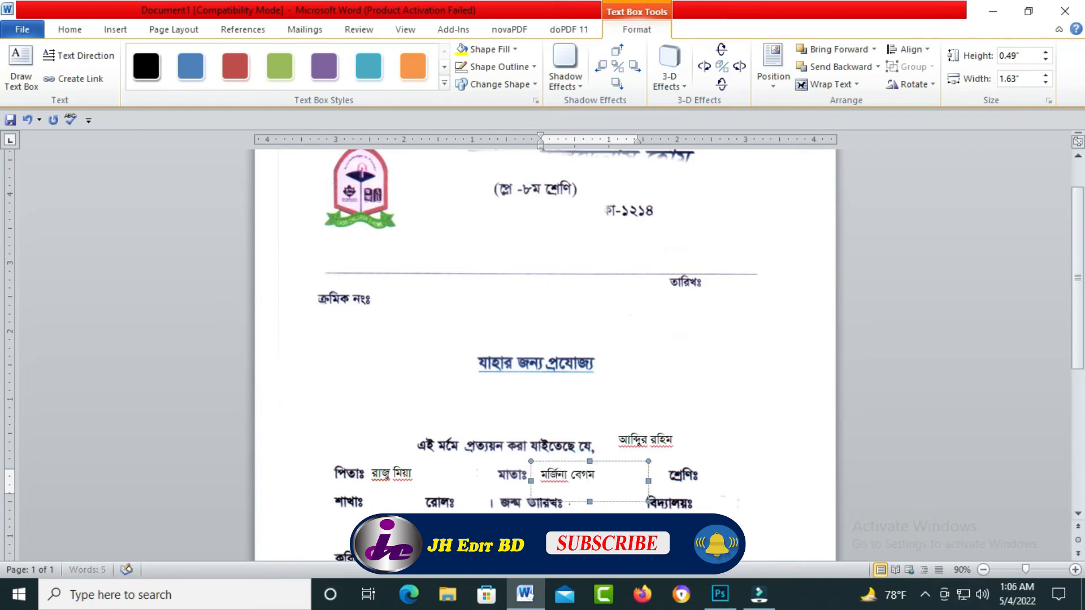
pyautogui.click(604, 462)
pyautogui.moveTo(604, 461); pyautogui.dragTo(770, 456)
# - Align the copied box beside শ্রেণিঃ and change its text to ১০
pyautogui.click(764, 455)
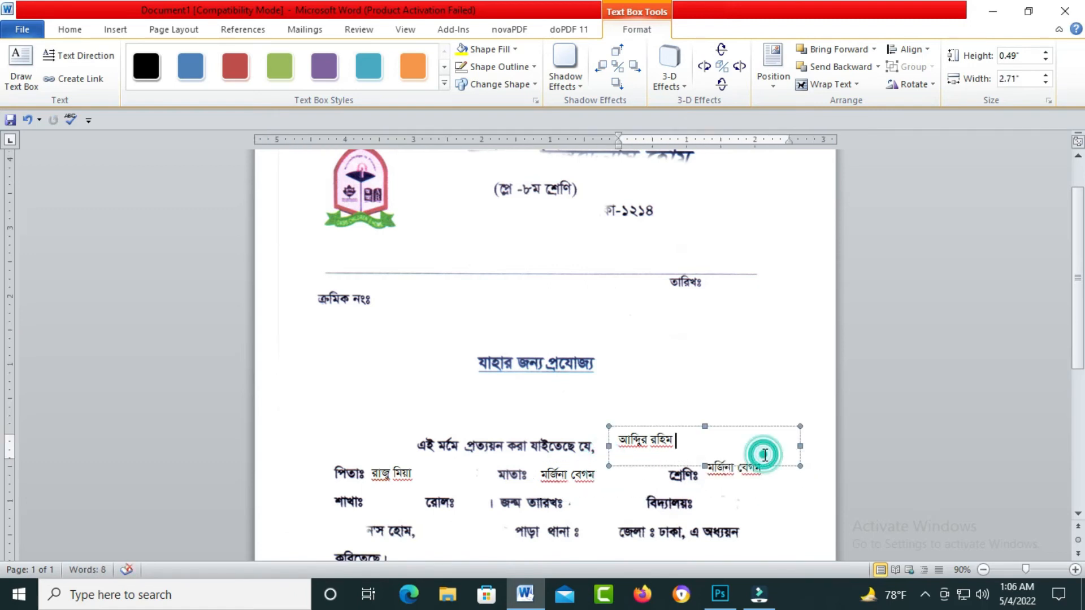
pyautogui.click(765, 462)
pyautogui.moveTo(763, 454); pyautogui.dragTo(766, 466)
pyautogui.click(769, 471)
pyautogui.tripleClick(773, 476)
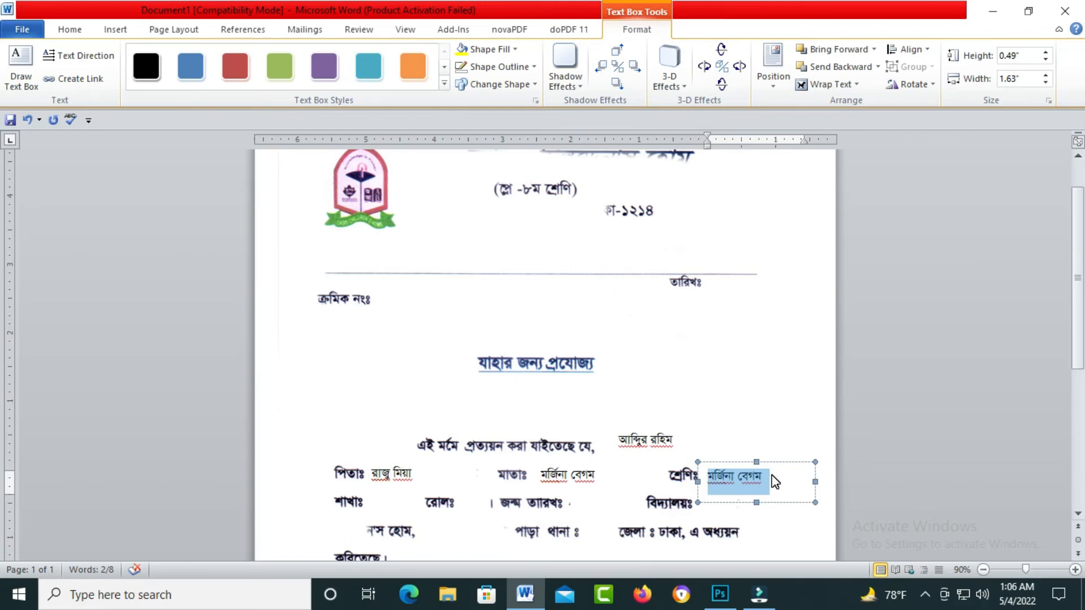
pyautogui.write('১০')
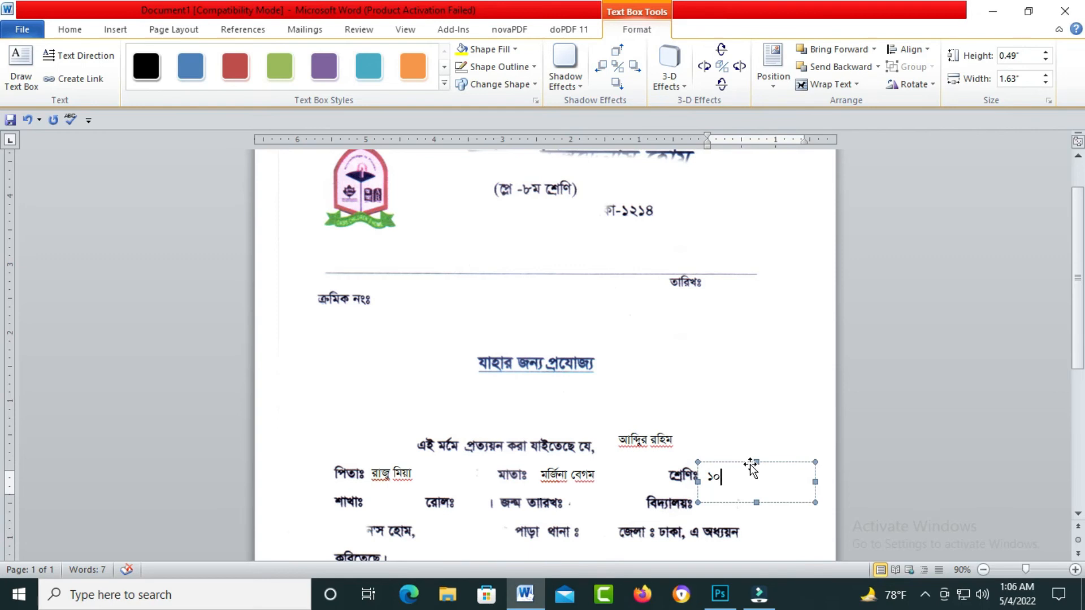
# - Nudge the student's name box down and left, undoing an accidental text change
pyautogui.click(644, 429)
pyautogui.moveTo(797, 464); pyautogui.dragTo(801, 469)
pyautogui.press('Left')
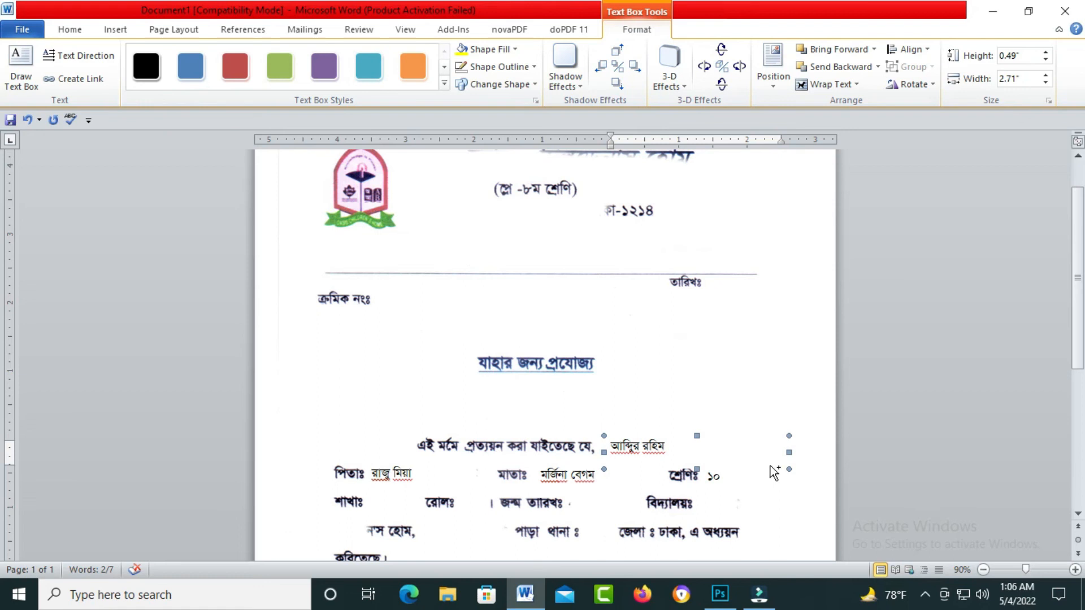
pyautogui.hotkey('ctrl', 'v')
pyautogui.hotkey('ctrl', 'z')
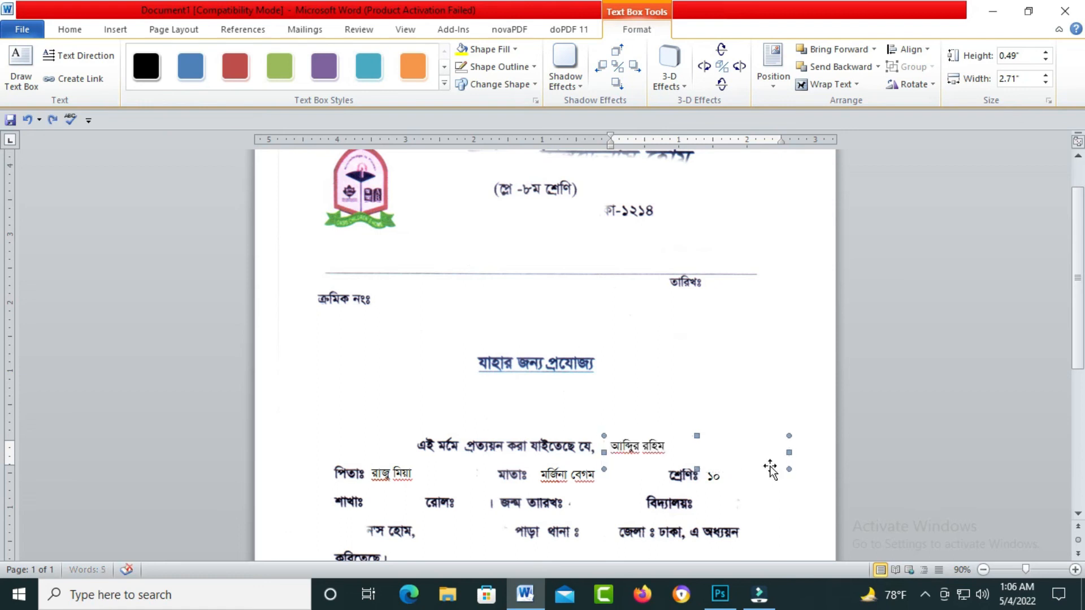
pyautogui.click(983, 569)
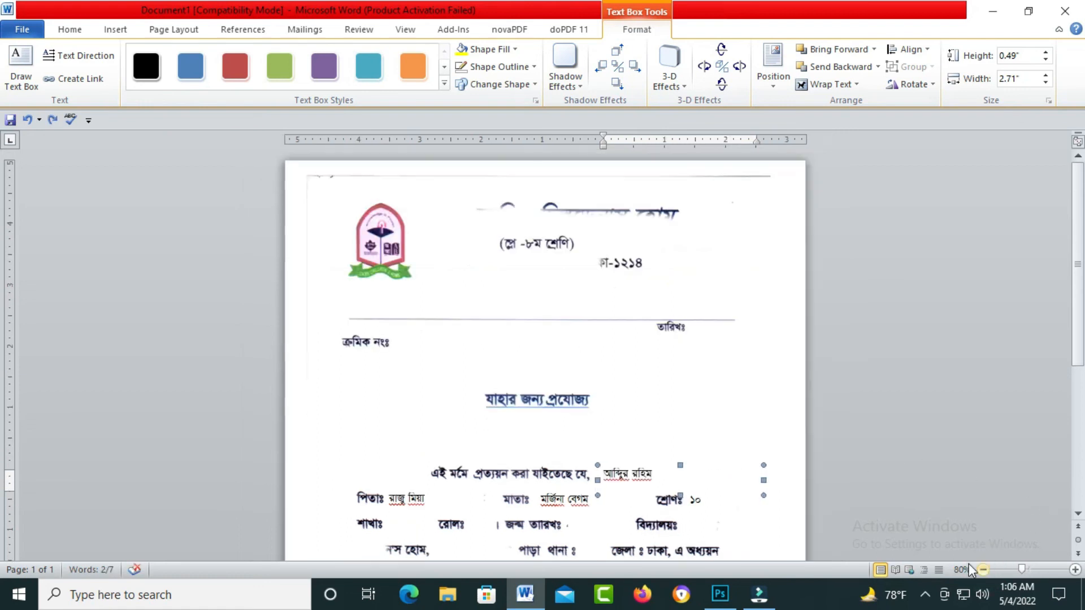
pyautogui.scroll(-5, 644, 497)
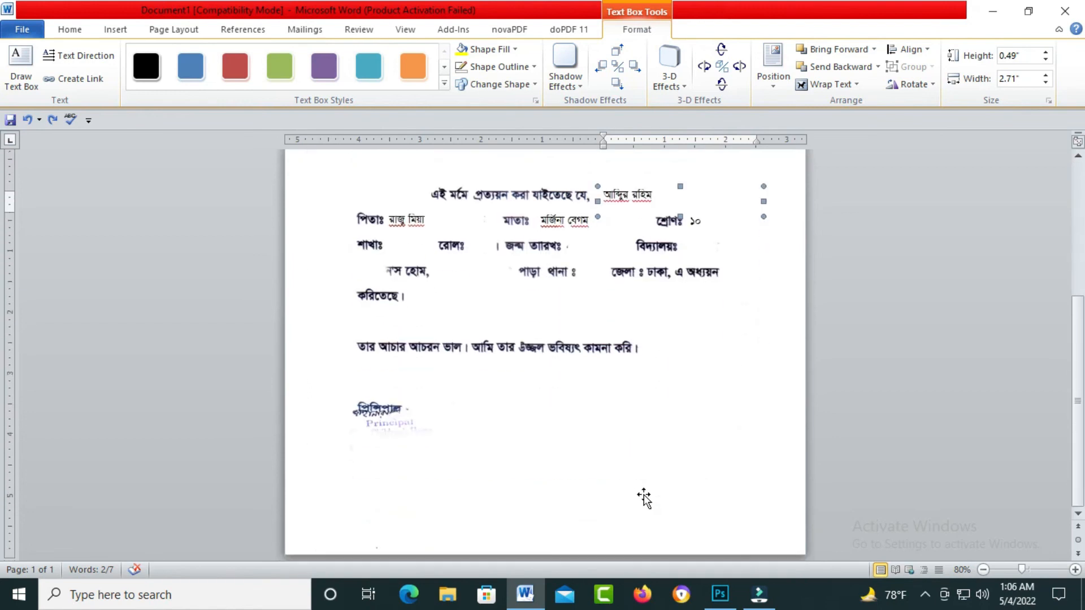
pyautogui.scroll(2, 644, 497)
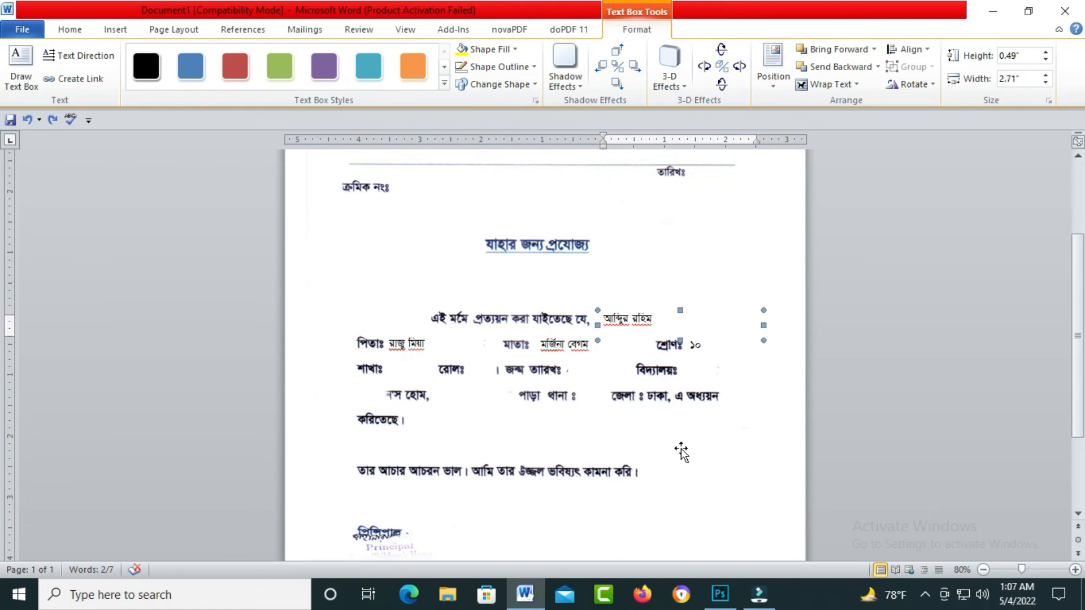
pyautogui.scroll(-3, 682, 452)
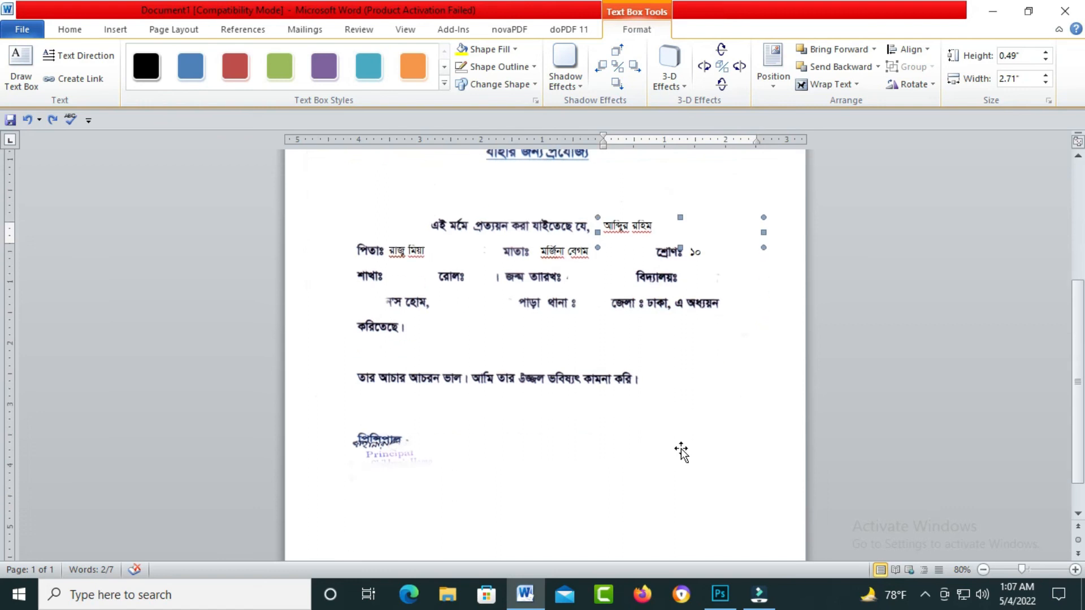